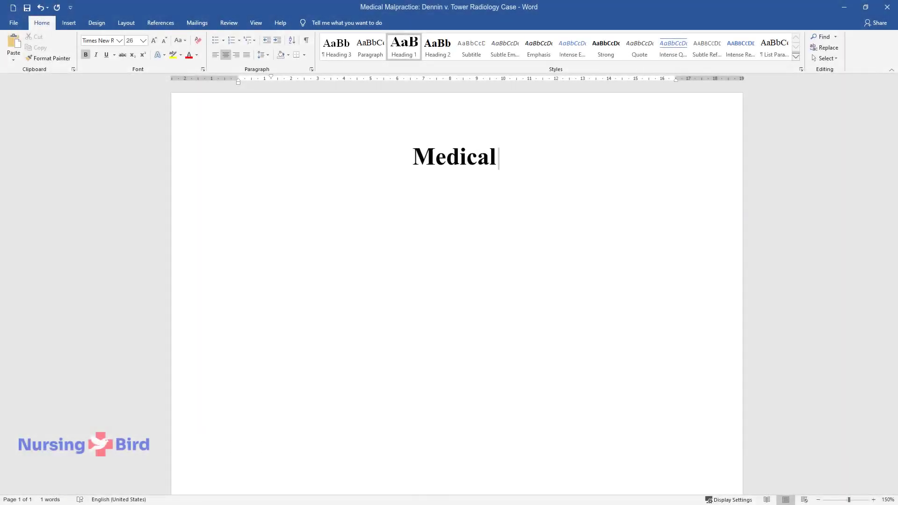
Complete the title 'Medical Malpractice: Dennin v. Tower Radiology Case' and add the subtitle 'Critical Analysis of a Case Study'
{"action": "type", "text": "nin v."}
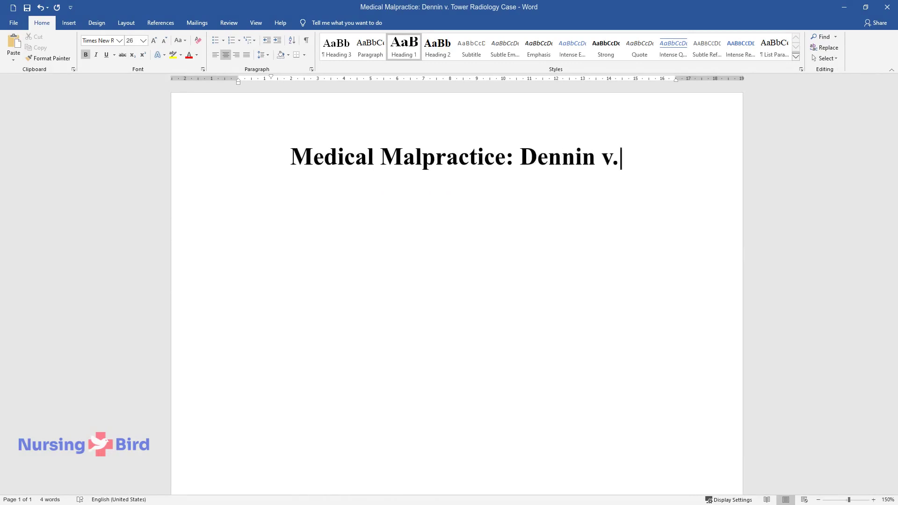
{"action": "type", "text": " Tower Radiology Case"}
{"action": "key", "text": "Return"}
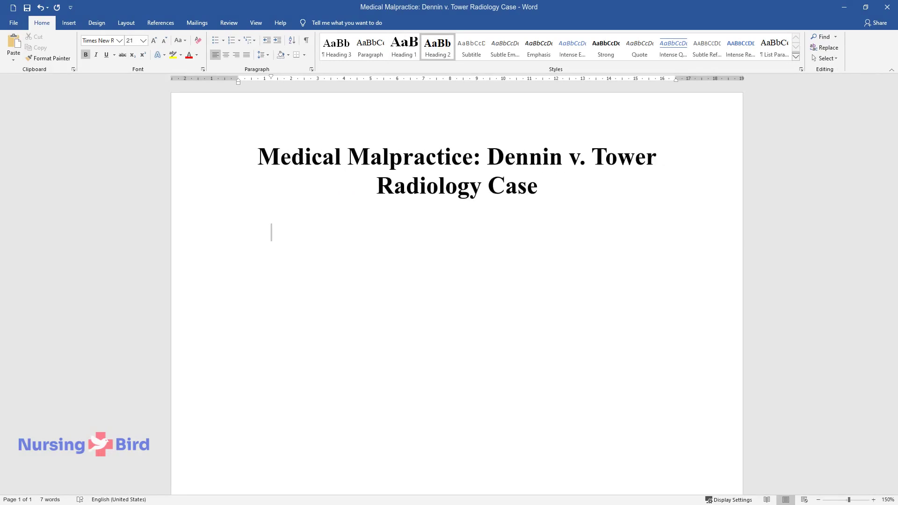
{"action": "type", "text": "Critical Analy"}
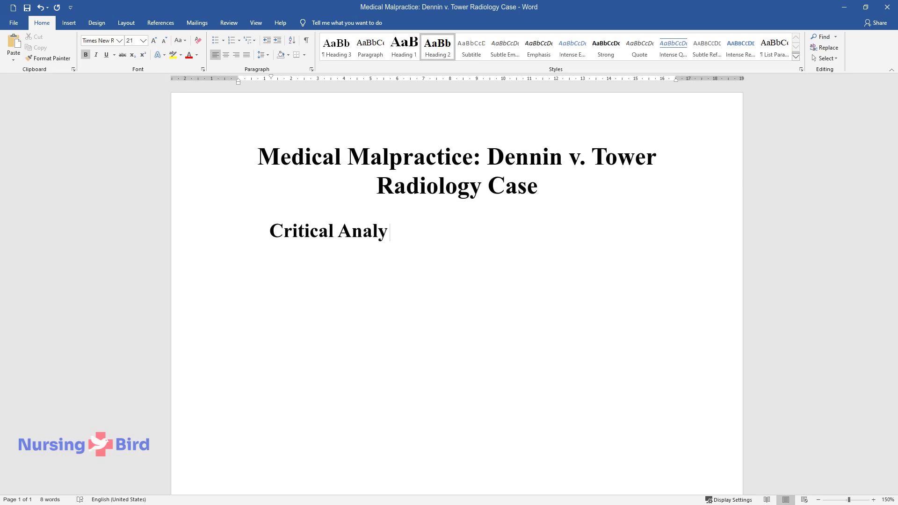
{"action": "type", "text": "sis of a Case Study"}
{"action": "key", "text": "Return"}
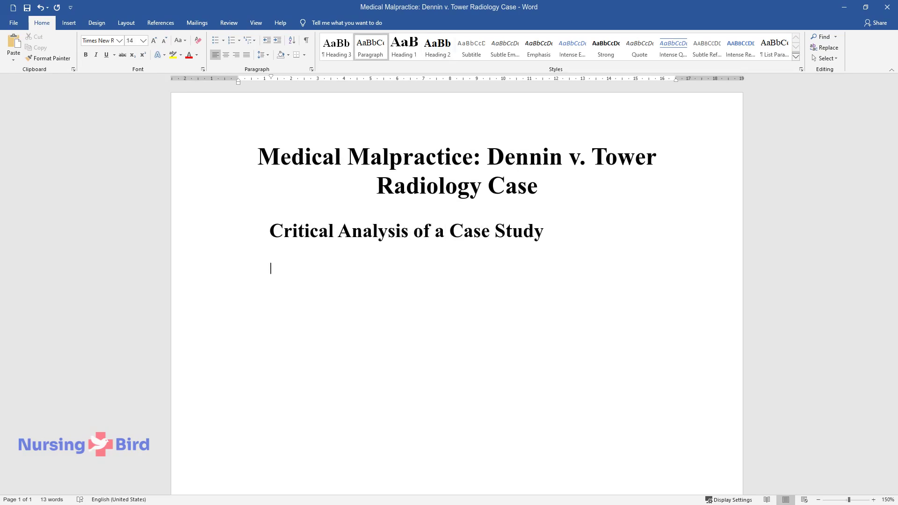
Type the indented introduction on radiographers' challenges, technology and legal risks
{"action": "type", "text": "Radiographers are presen"}
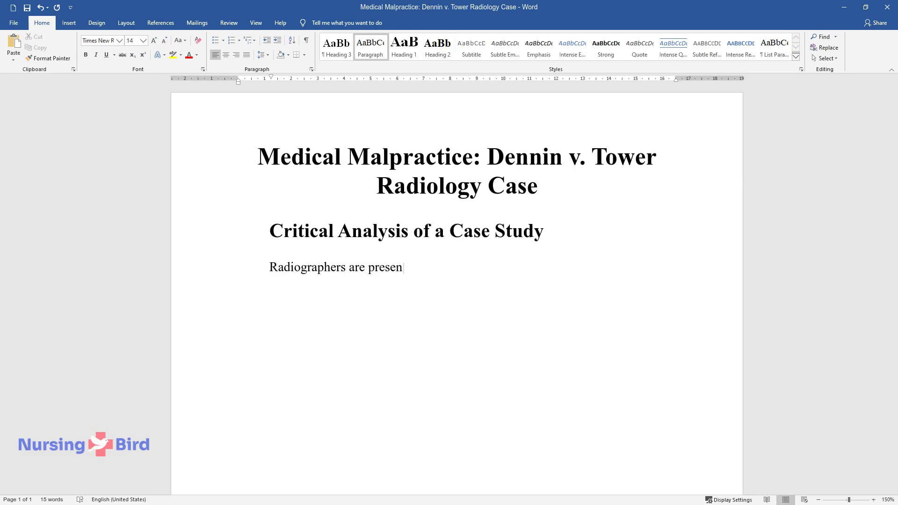
{"action": "type", "text": "ted with many challenges as prof"}
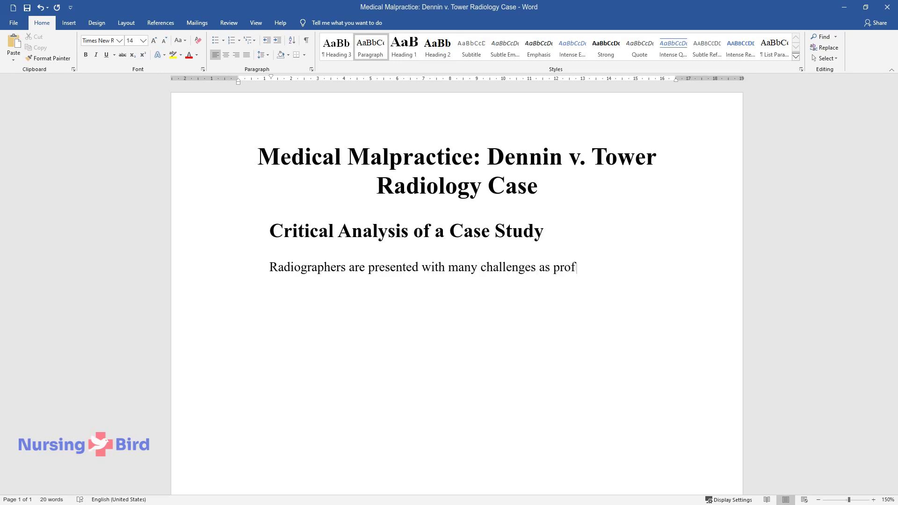
{"action": "type", "text": "essionals and must conduct their"}
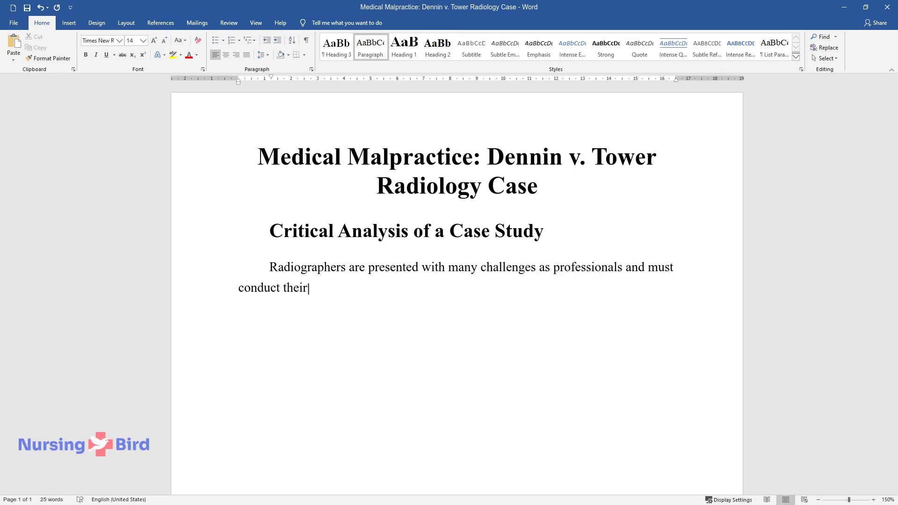
{"action": "type", "text": " work in the most precise way. T"}
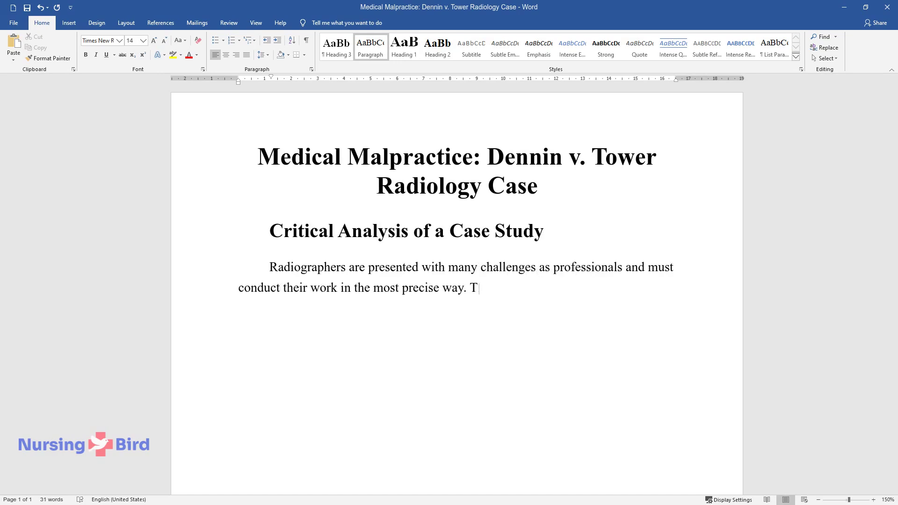
{"action": "type", "text": "hese specialists have been increa"}
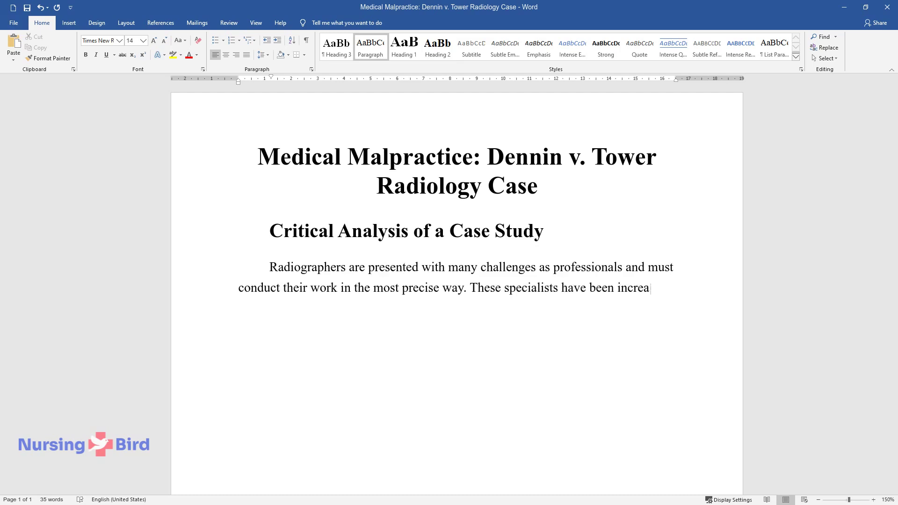
{"action": "type", "text": "singly involved in the patient's clinical management, which subs"}
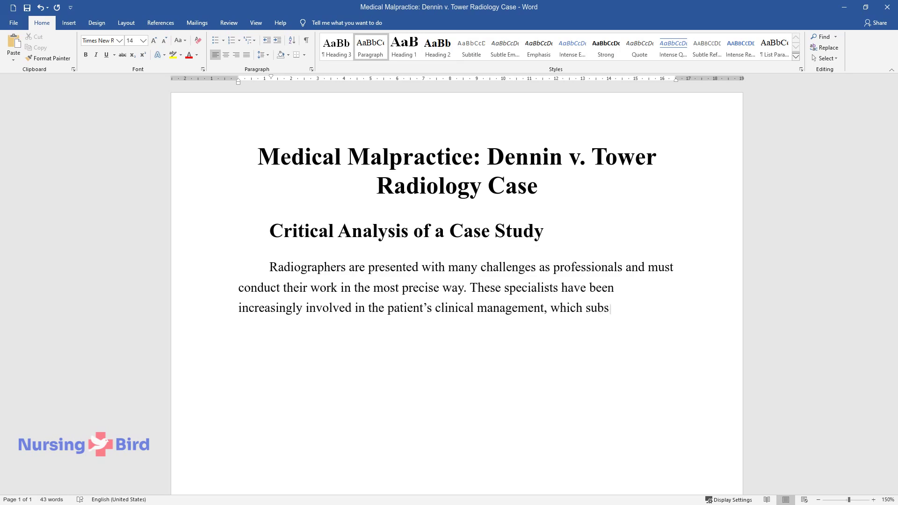
{"action": "type", "text": "equently exposes them to new lia"}
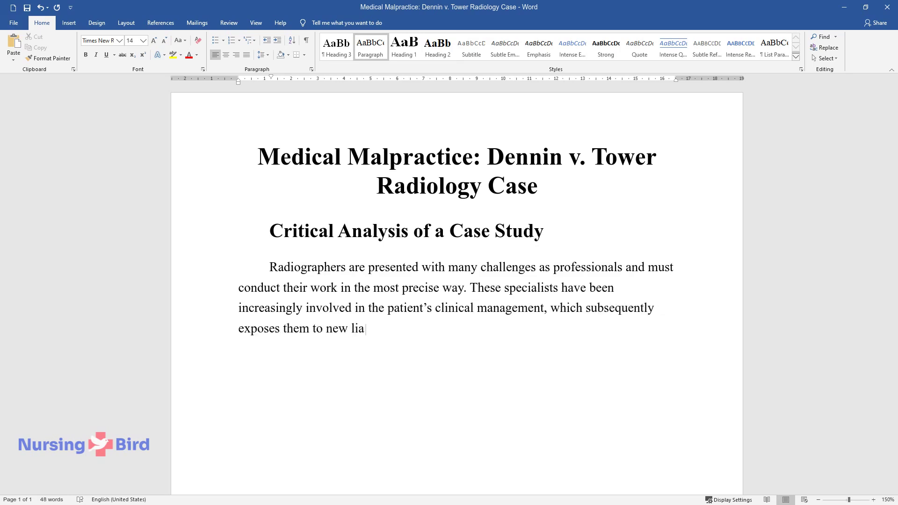
{"action": "type", "text": "bilities, responsibilities, and "}
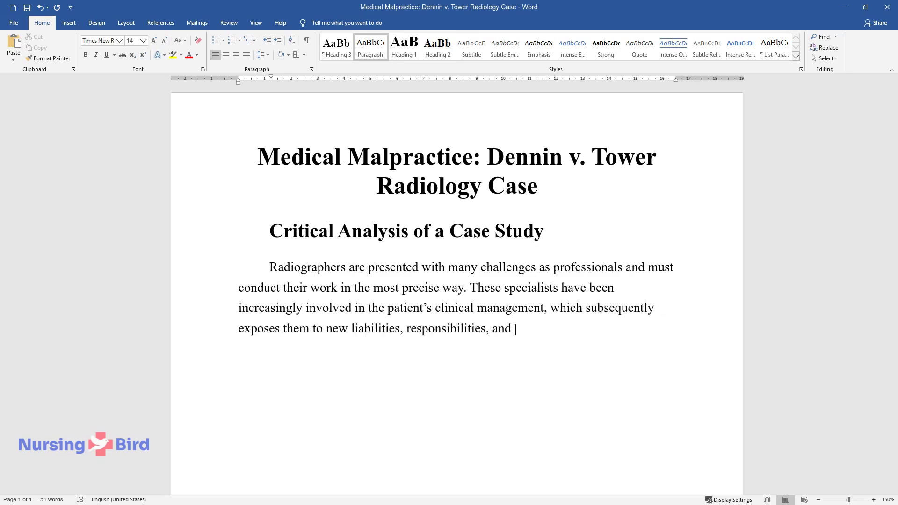
{"action": "type", "text": "a higher risk of legal claims. Wi"}
{"action": "scroll", "coordinate": [456, 219], "scroll_direction": "down", "scroll_amount": 3}
{"action": "type", "text": "th the rapid development of technology, radiographers, who directly deal with machines, are to be"}
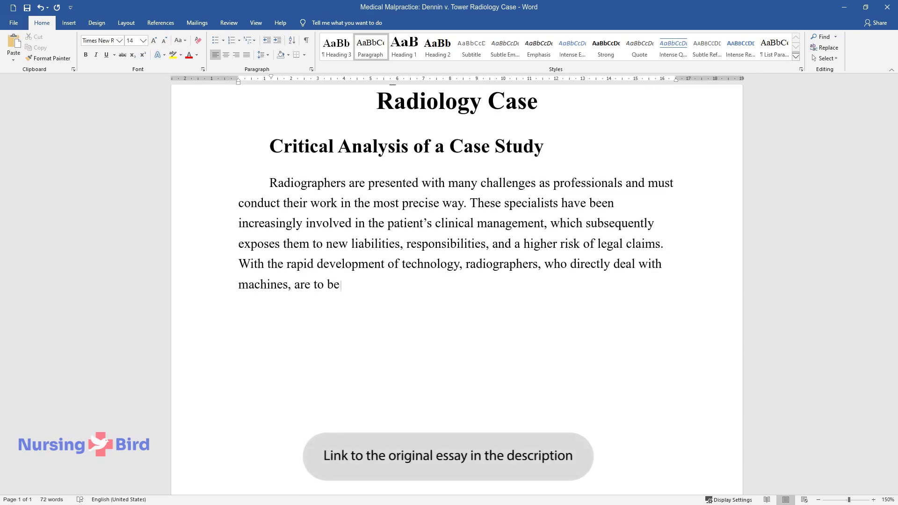
{"action": "type", "text": " educated to provide relevant re"}
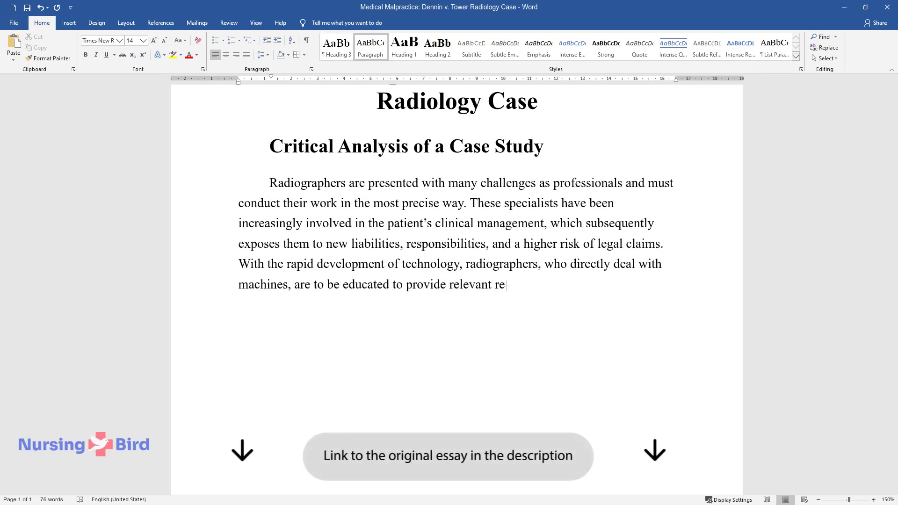
{"action": "type", "text": "sults of the X-ray. Malpractice "}
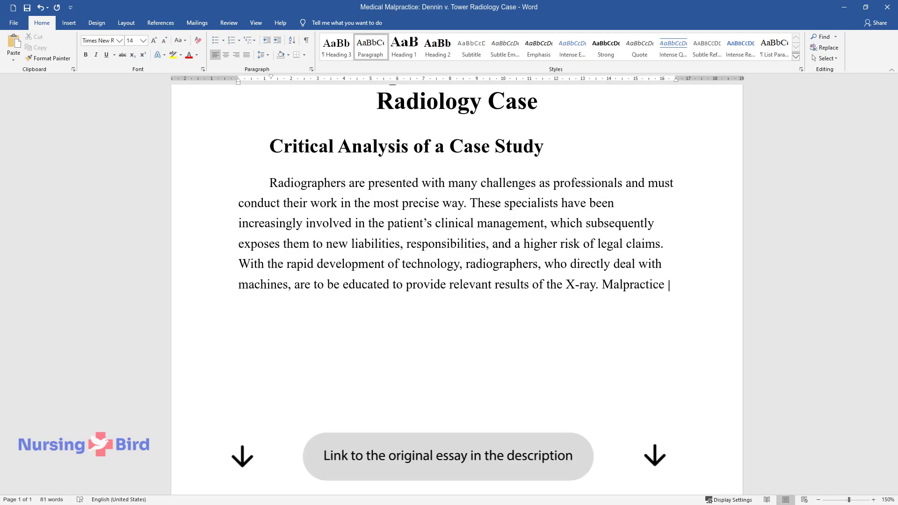
{"action": "type", "text": "lawsuits in radiology are commonly related to inaccurate diagnosi"}
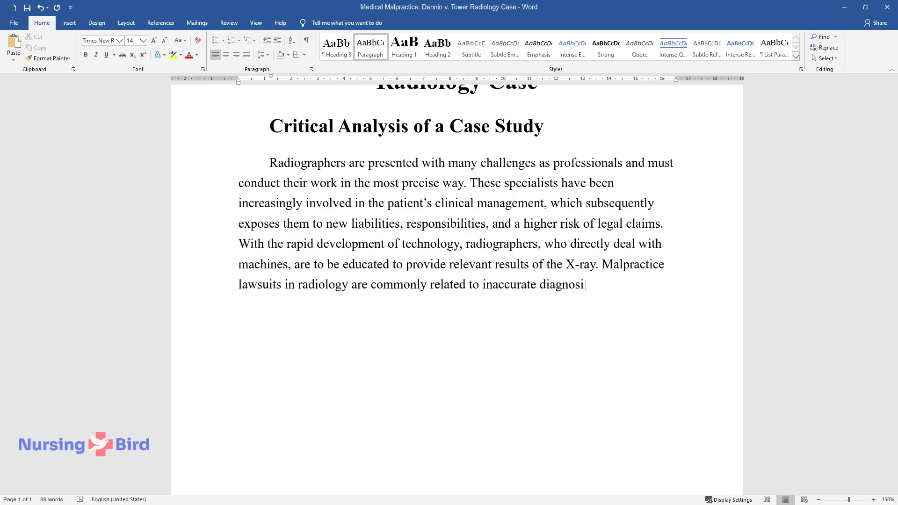
{"action": "type", "text": "s or medical care caused by inadequate imaging. One such wrongfu"}
{"action": "type", "text": "l death case happened in 2017 in "}
{"action": "type", "text": "Maryland when a doctor f"}
{"action": "type", "text": "ailed to"}
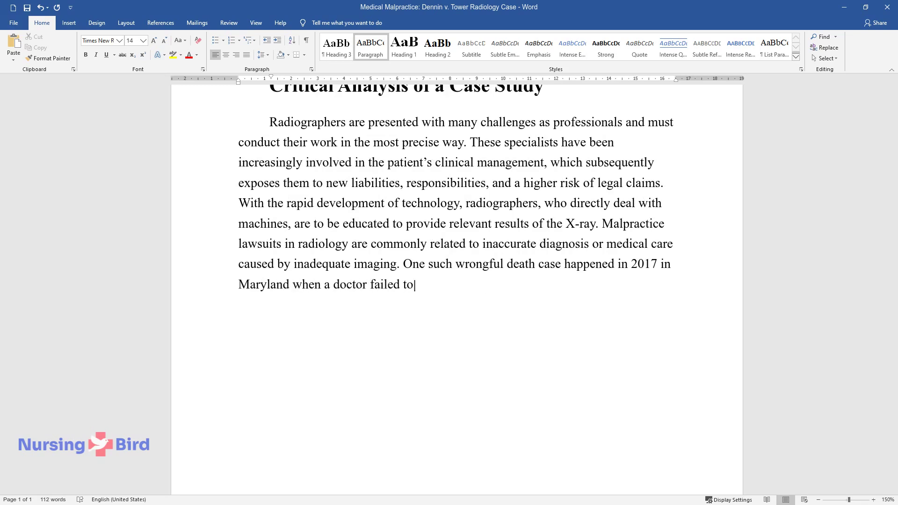
{"action": "type", "text": " diagnose ovarian cancer."}
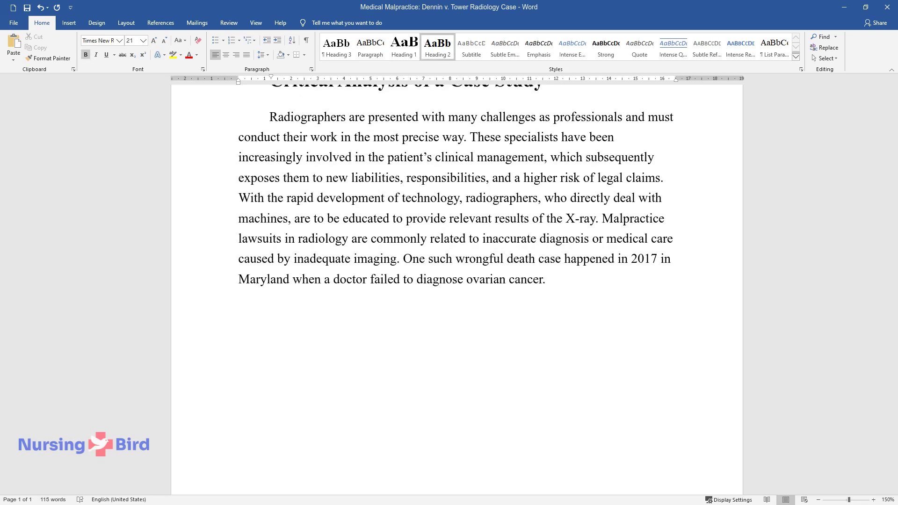
{"action": "type", "text": "Summary of the Case"}
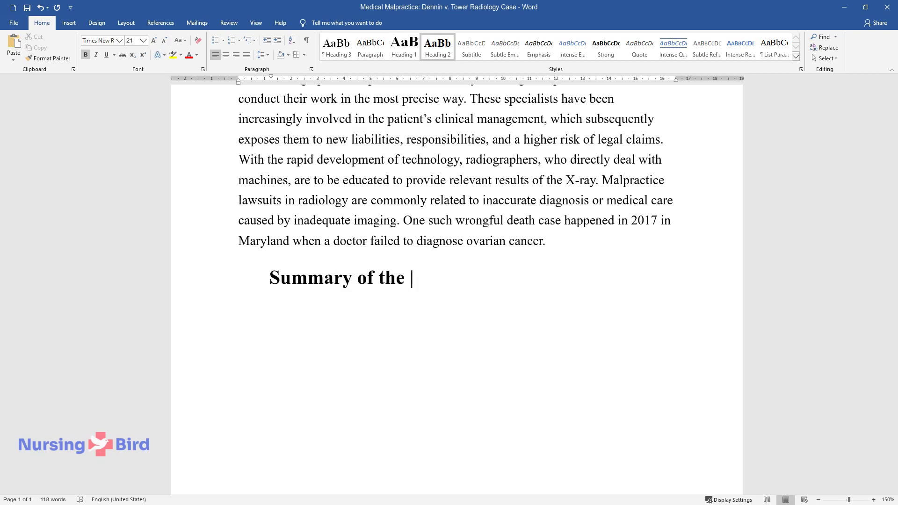
Write the first case summary paragraph on the Dennin v. Tower Radiology negligence lawsuit
{"action": "key", "text": "Return"}
{"action": "type", "text": "The Dennin v. Tower Radiology case is on"}
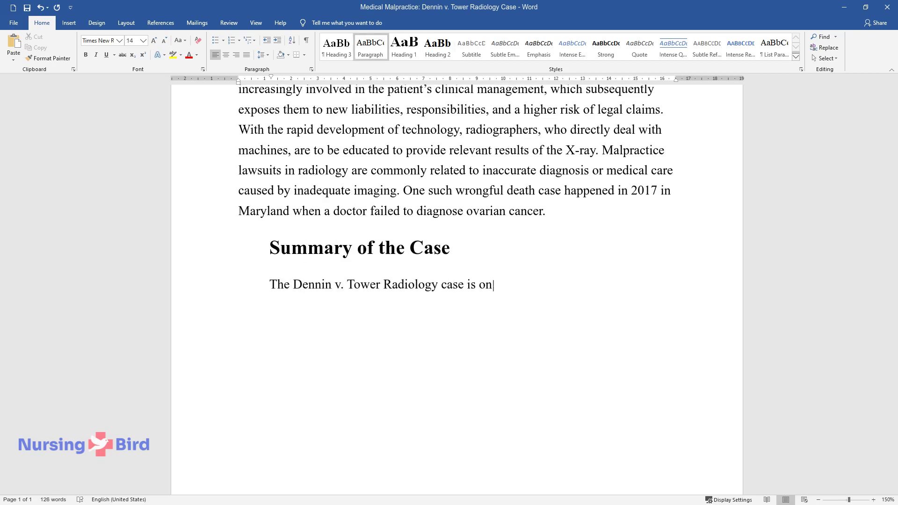
{"action": "type", "text": "e of the most severe medical negligence lawsuit"}
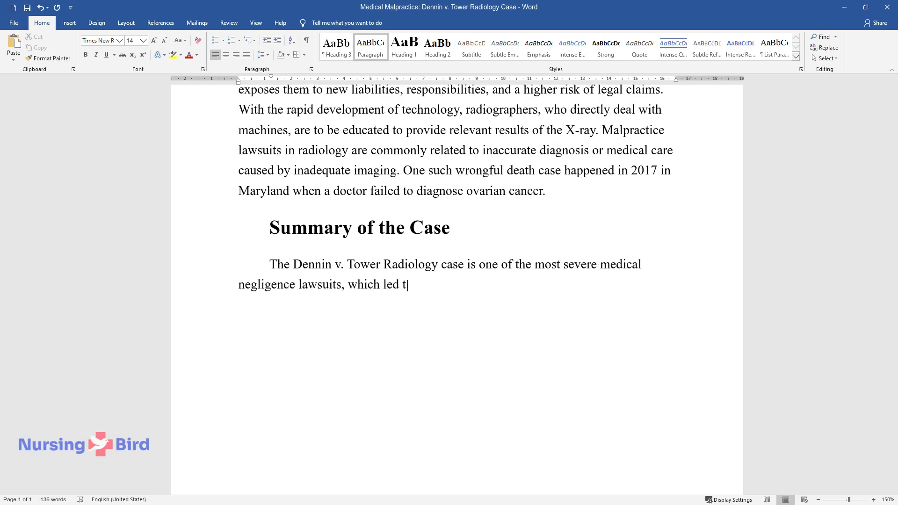
{"action": "type", "text": "s, which led to the patient’s death. Briefly"}
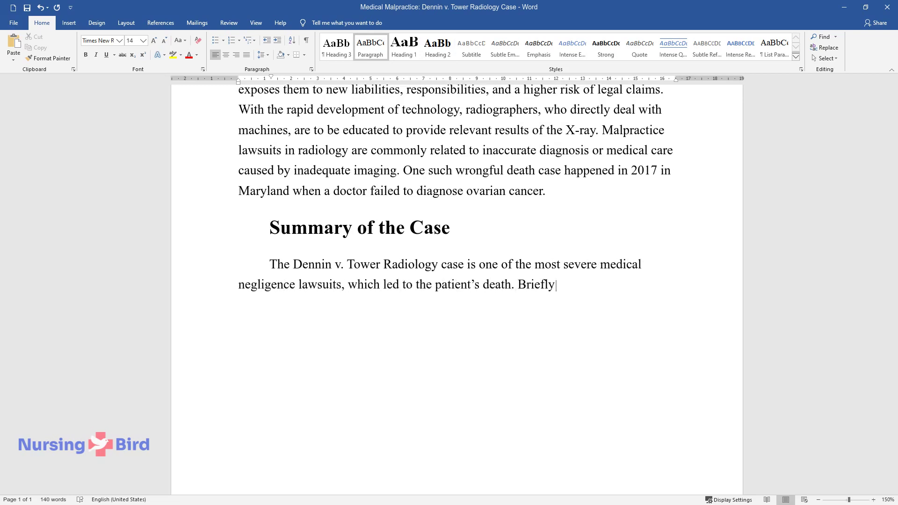
{"action": "type", "text": ", a woman who had an abdominal"}
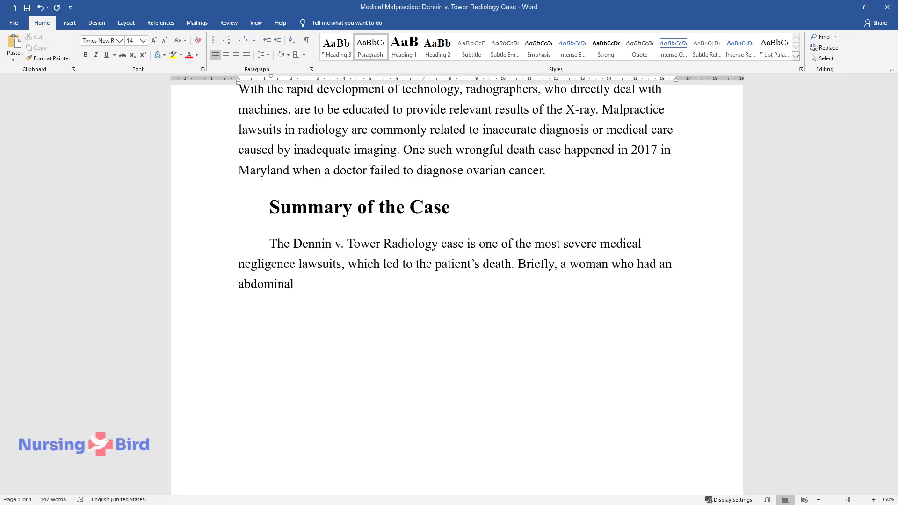
{"action": "type", "text": " pelvic mass surgery, and seve"}
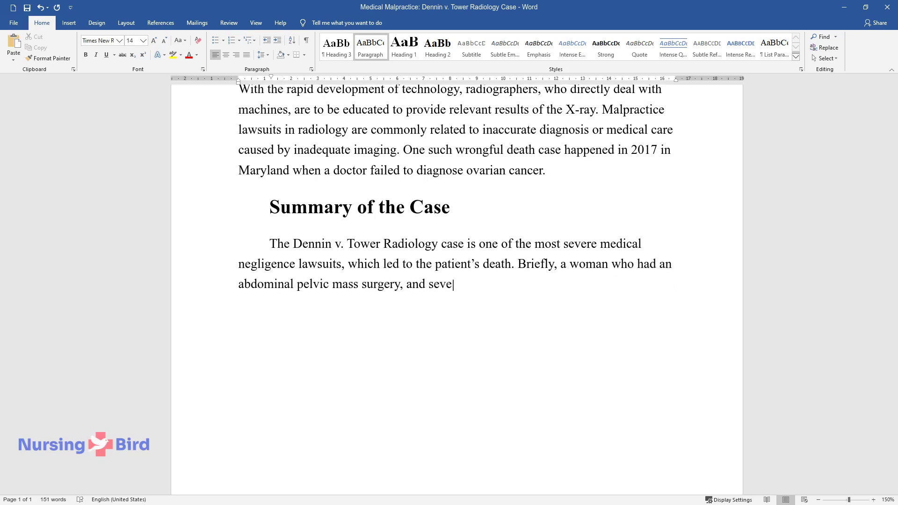
{"action": "type", "text": "ral other evaluations was later"}
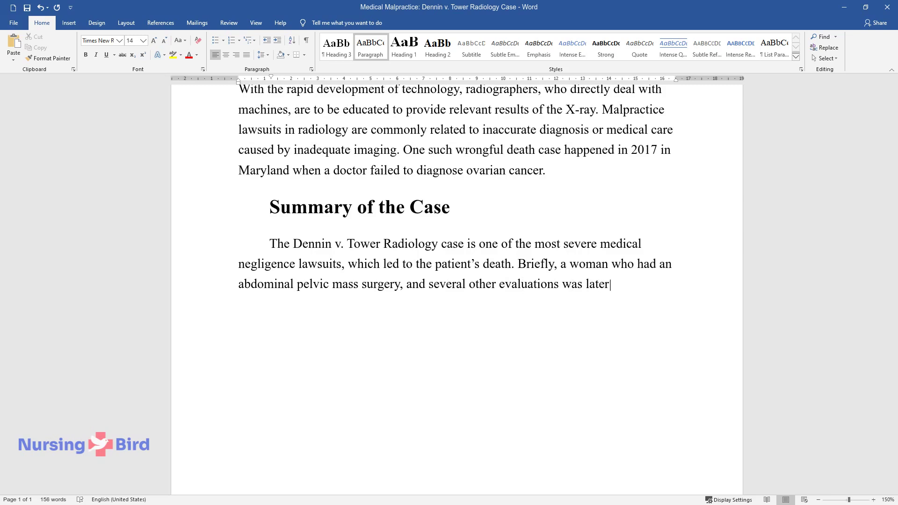
{"action": "type", "text": " diagnosed with stage 2B Clear Cell Carcinoma ovarian cancer. After several scans, doctors"}
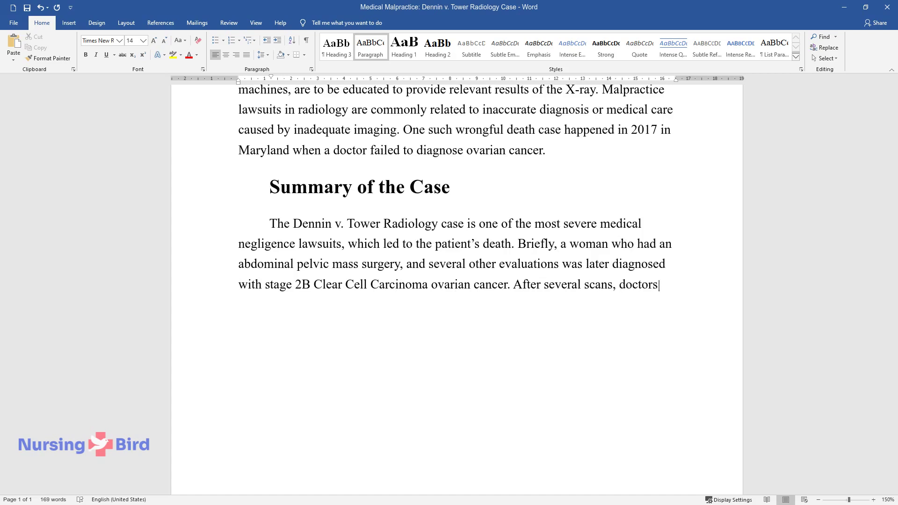
{"action": "type", "text": " did not identify any symptoms"}
{"action": "type", "text": " of metas"}
{"action": "type", "text": "tatic disease; however"}
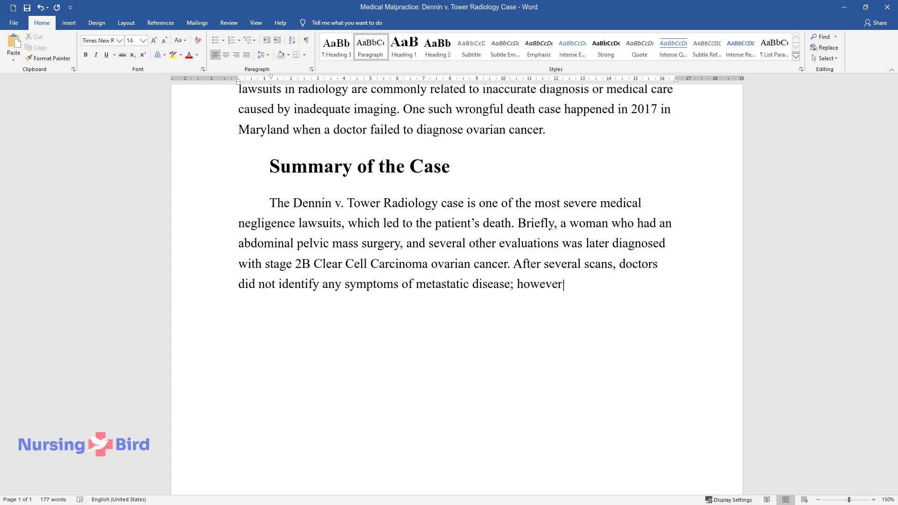
{"action": "type", "text": ", the woman continued to experience abdominal pain."}
{"action": "key", "text": "Return"}
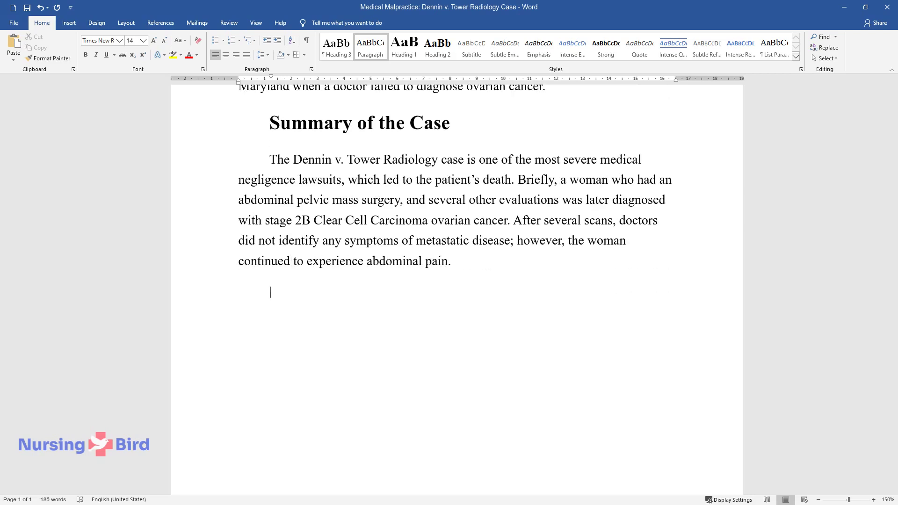
Type the paragraph on the missed 2.8 cm pelvic lymph node and the radiographer's faulty diagnoses
{"action": "type", "text": "Sometime later, it was discov"}
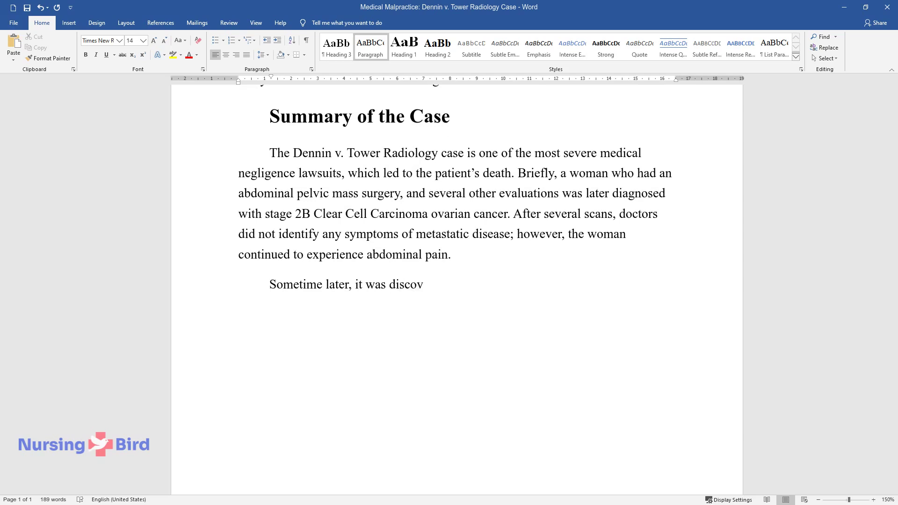
{"action": "type", "text": "ered that the 2.8 cm lymph node in "}
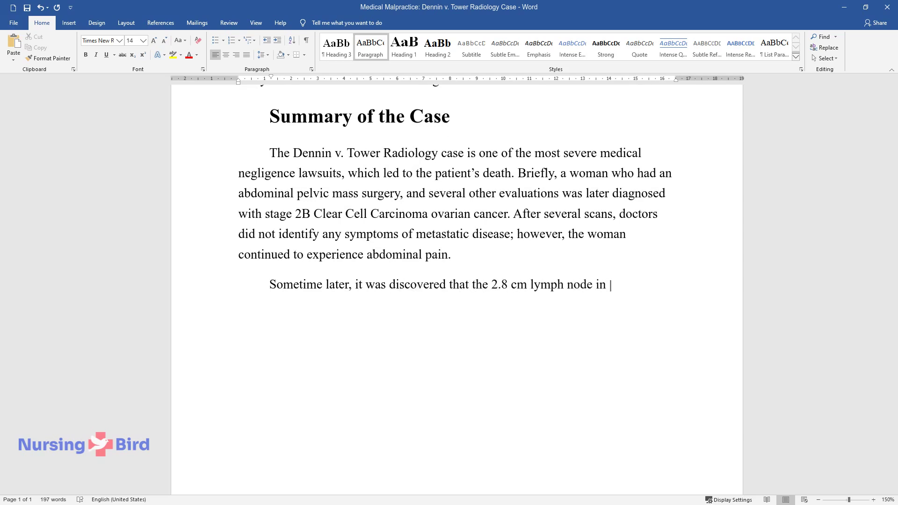
{"action": "type", "text": "her pelvis was visible on all three of the scans doctors thought it was an ovary, which was already removed. After receiving correct reports, "}
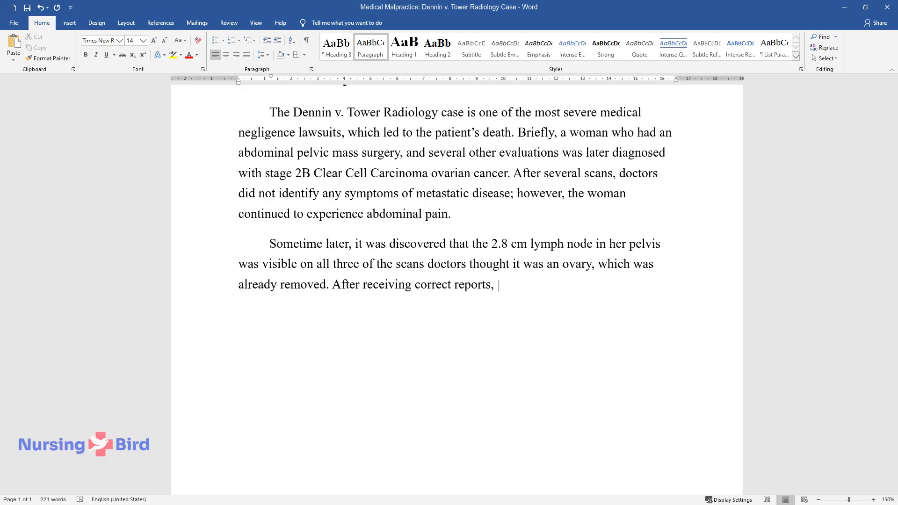
{"action": "type", "text": "the woman experienced aggressive chemother"}
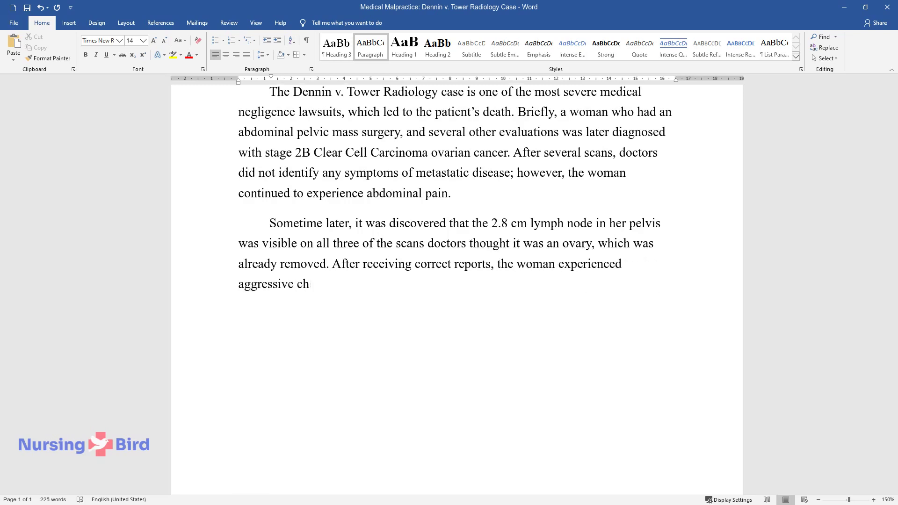
{"action": "type", "text": "apy but died of ovarian cancer after an eight-month fight, which would not have happened given th"}
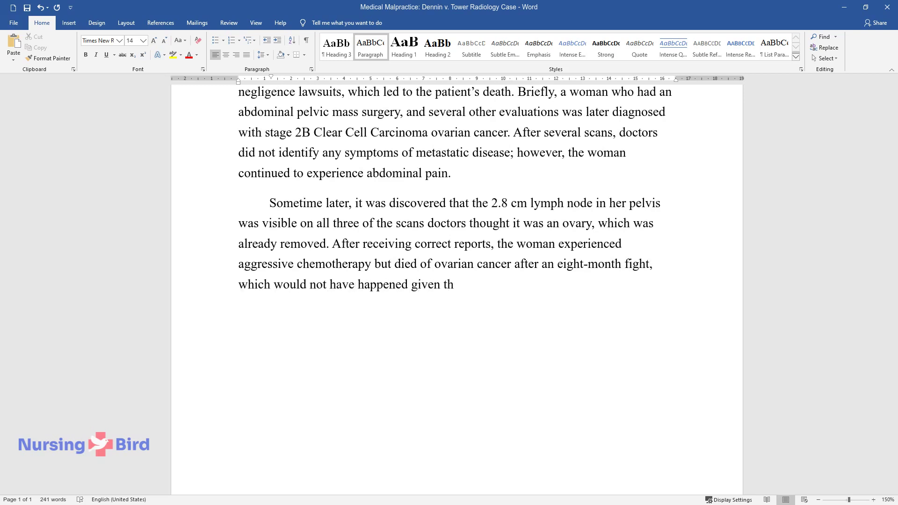
{"action": "type", "text": "e doctors would have identified the"}
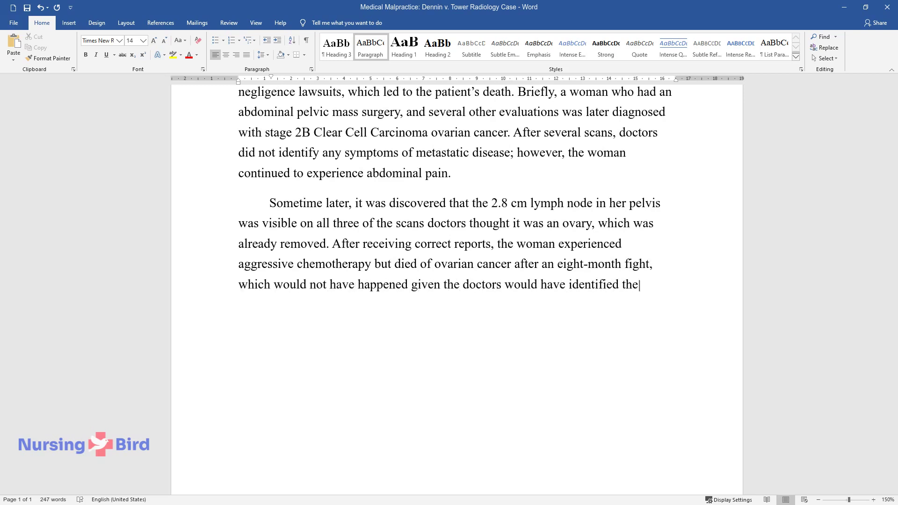
{"action": "type", "text": " metastatic disease earlier. The ma"}
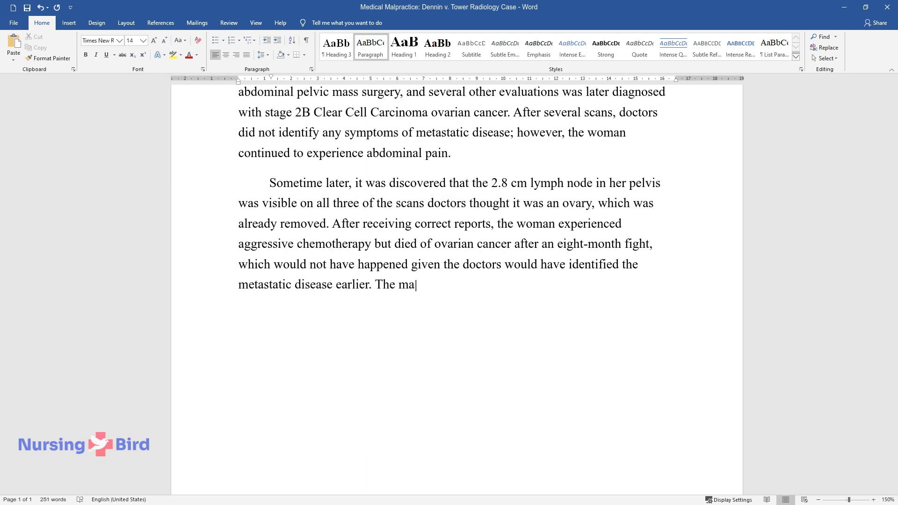
{"action": "type", "text": "jor reasons behind faulty diagnoses"}
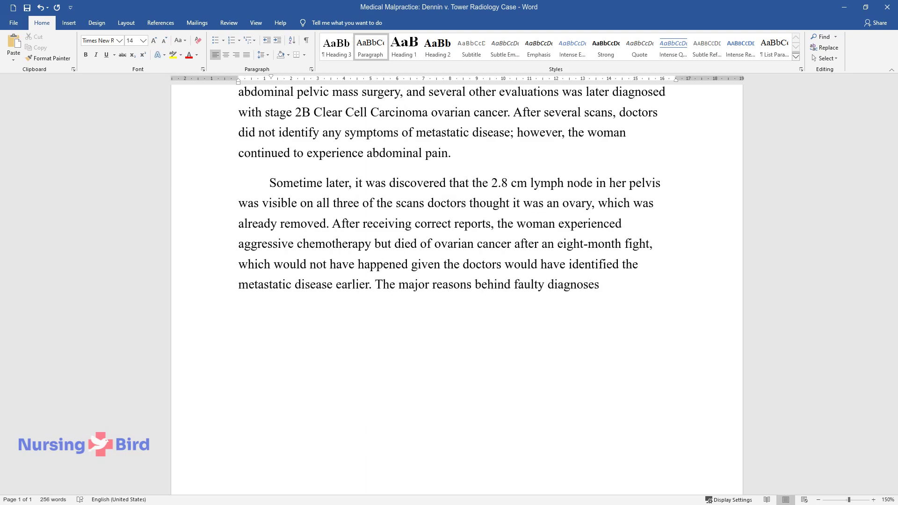
{"action": "type", "text": " concerned the radiographer's inability to op"}
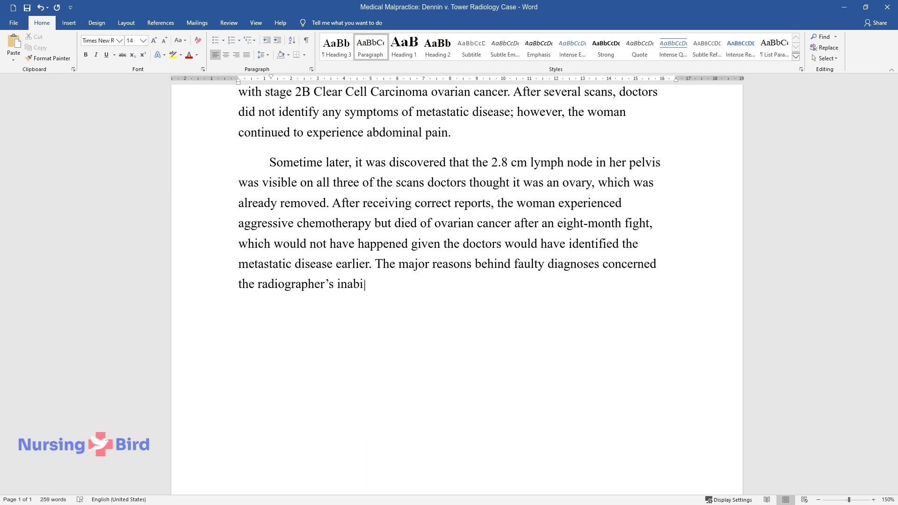
{"action": "type", "text": "erate the imaging consider"}
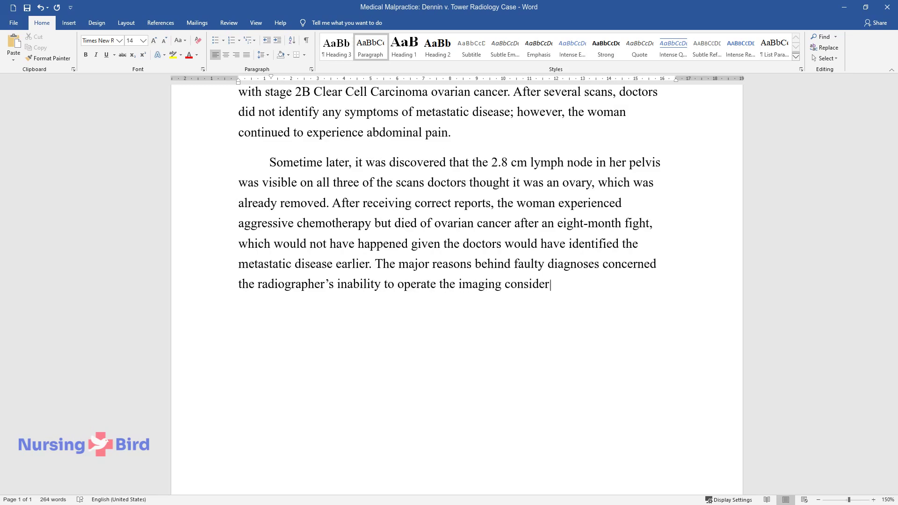
{"action": "type", "text": "ing the pa"}
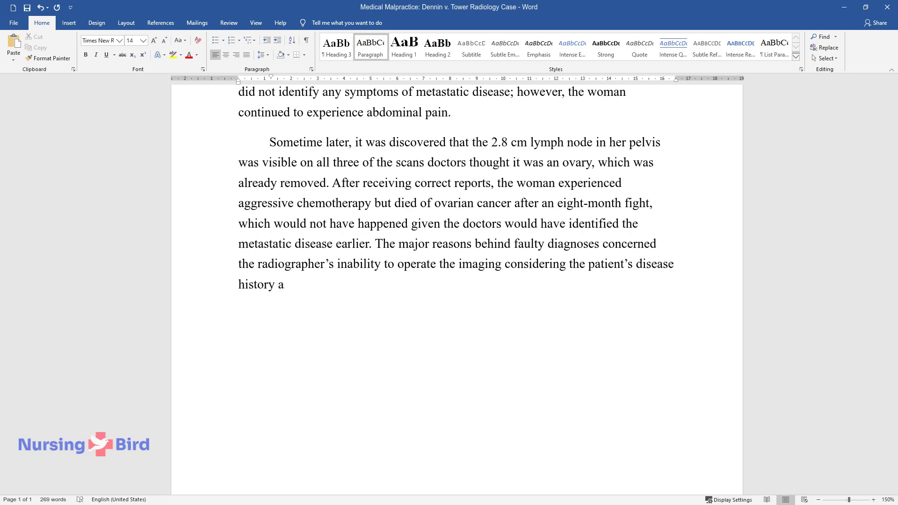
{"action": "type", "text": "tient's disease history and symptomatic complaints."}
{"action": "key", "text": "Return"}
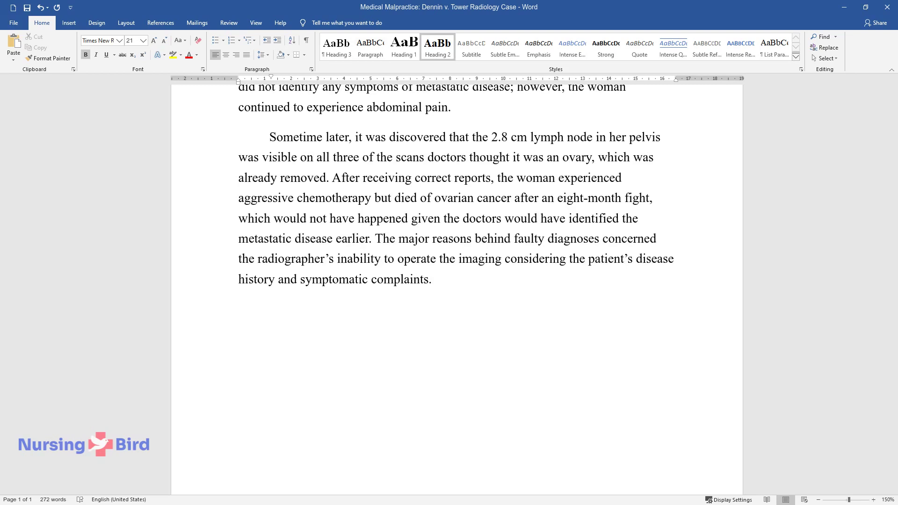
Add the heading '5 Why's Analysis' and the problem statement about death from the doctor's negligence
{"action": "type", "text": "5 Why's Analysi"}
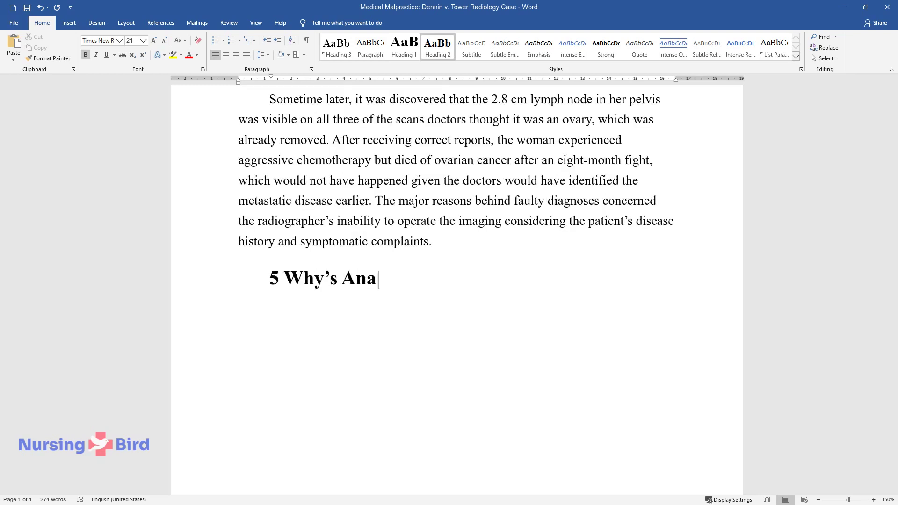
{"action": "type", "text": "si"}
{"action": "key", "text": "Return"}
{"action": "type", "text": "Problem"}
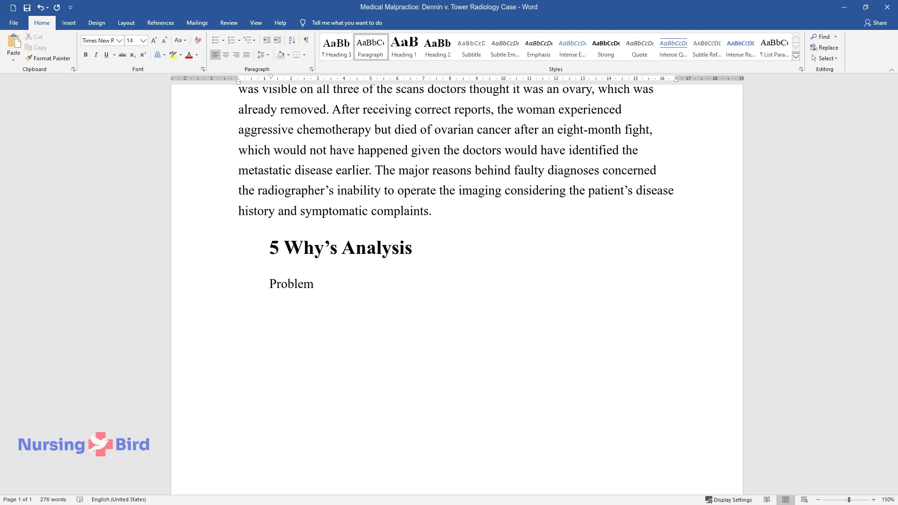
{"action": "type", "text": " Statement: The woman dies of ova"}
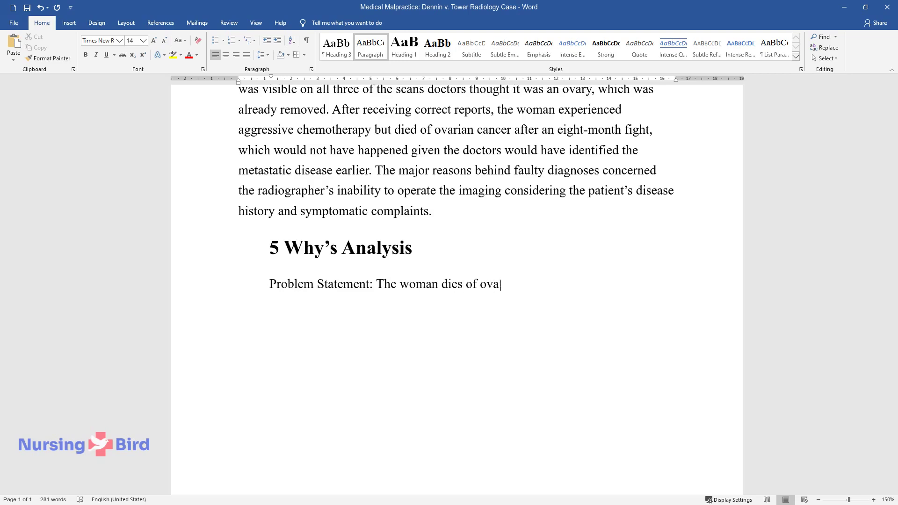
{"action": "type", "text": "rian cancer due to the doctor’s negligence."}
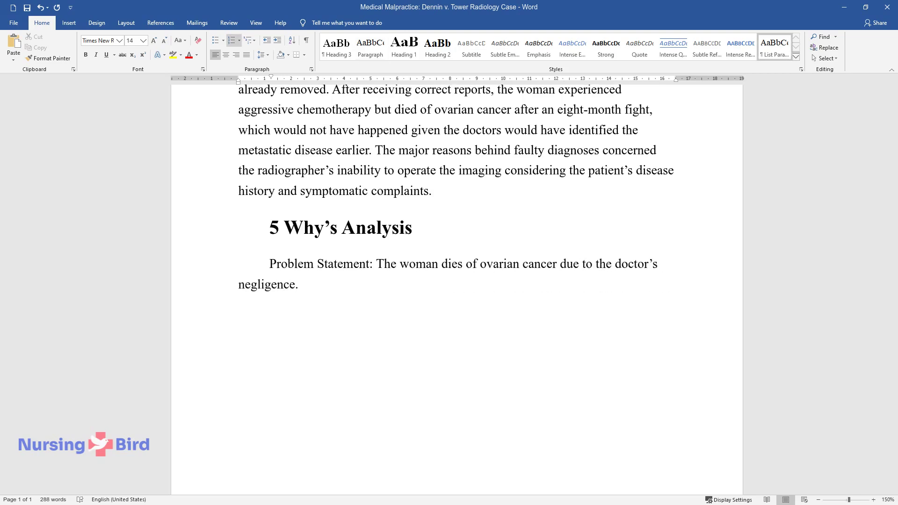
Type the five numbered why questions and answers, from the missed cancer to the unknown medical history
{"action": "key", "text": "Return"}
{"action": "type", "text": "Why did the woman experience deadly o"}
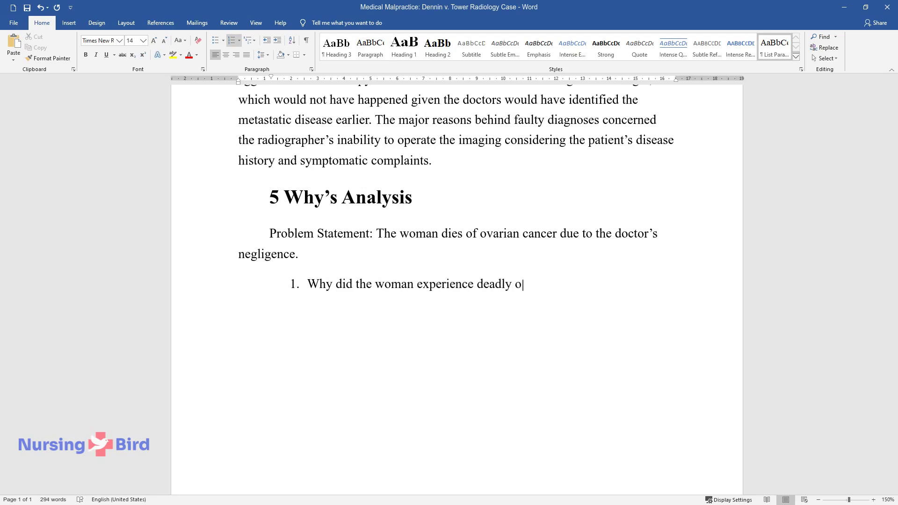
{"action": "type", "text": "varian cancer? The physicians failed to recognize the metasta"}
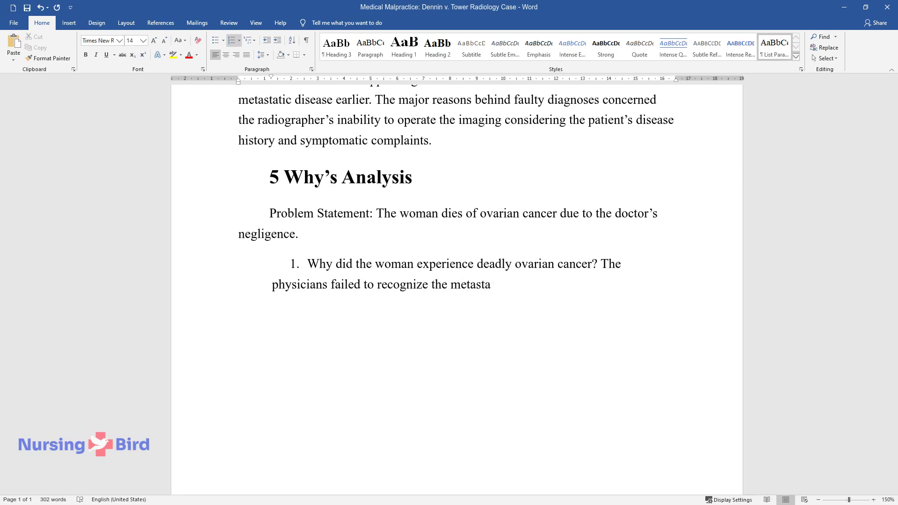
{"action": "type", "text": "tic lymph on the CT scans."}
{"action": "key", "text": "Return"}
{"action": "type", "text": "Why did the doctors fa"}
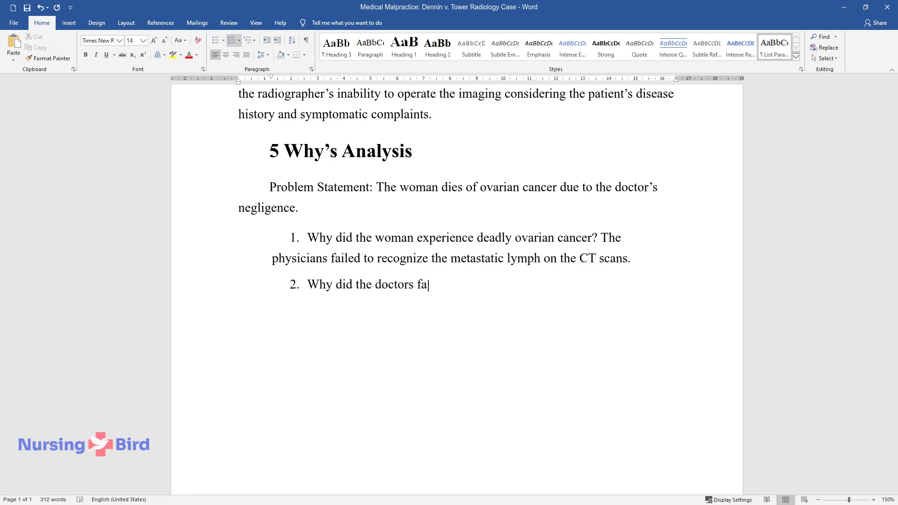
{"action": "type", "text": "il to identify ovarian cancer fro"}
{"action": "type", "text": "m the scans? They have fa"}
{"action": "type", "text": "iled to"}
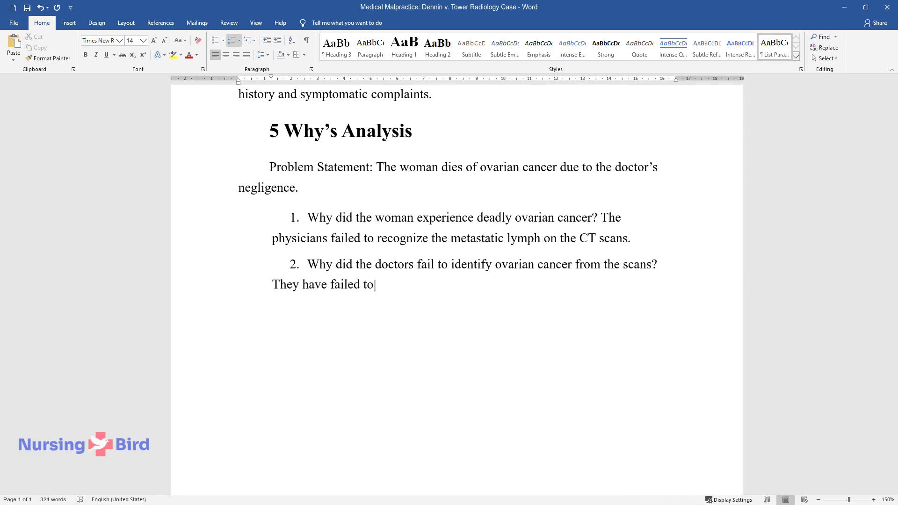
{"action": "type", "text": " diagnose the correct disease, mi"}
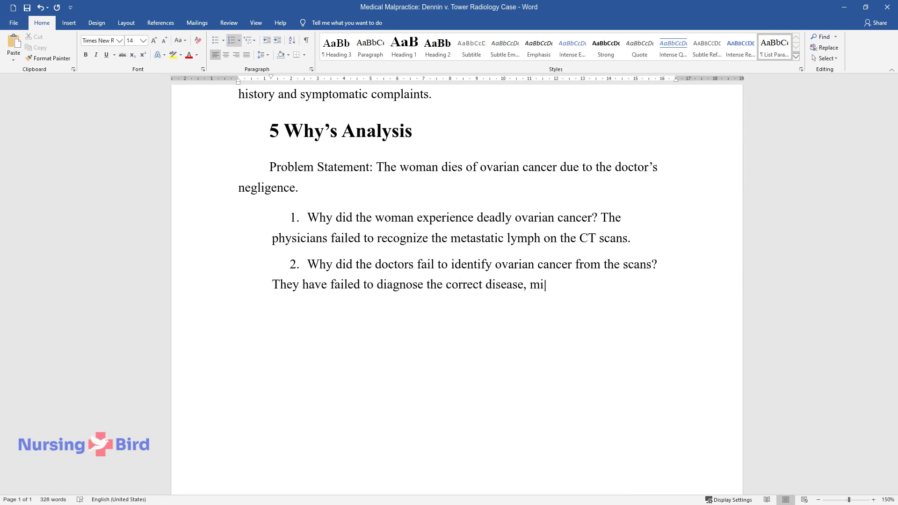
{"action": "type", "text": "ssing all its signs."}
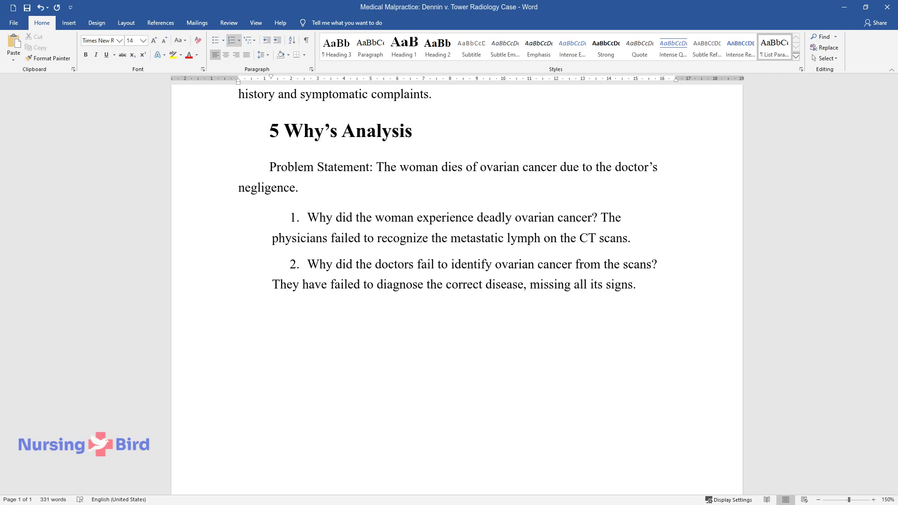
{"action": "key", "text": "Return"}
{"action": "type", "text": "Why did they fail to diagnos"}
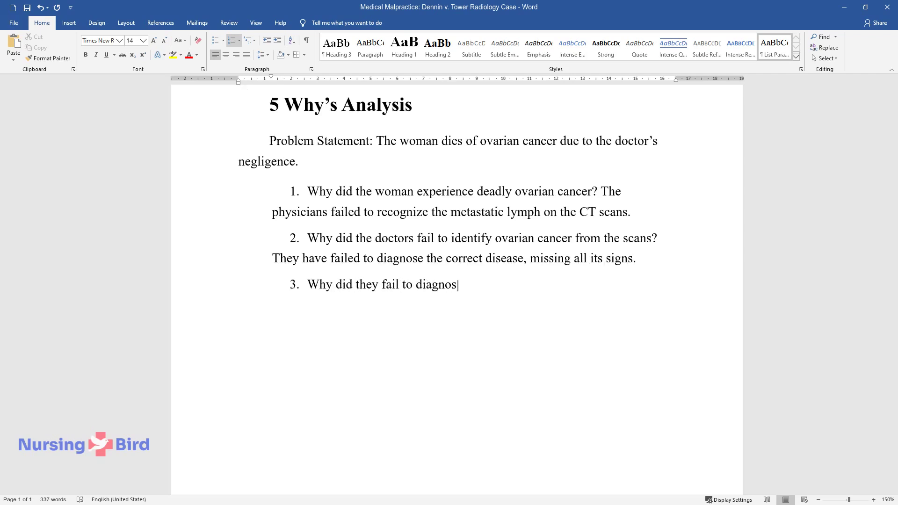
{"action": "type", "text": "e the correct disease, missing a"}
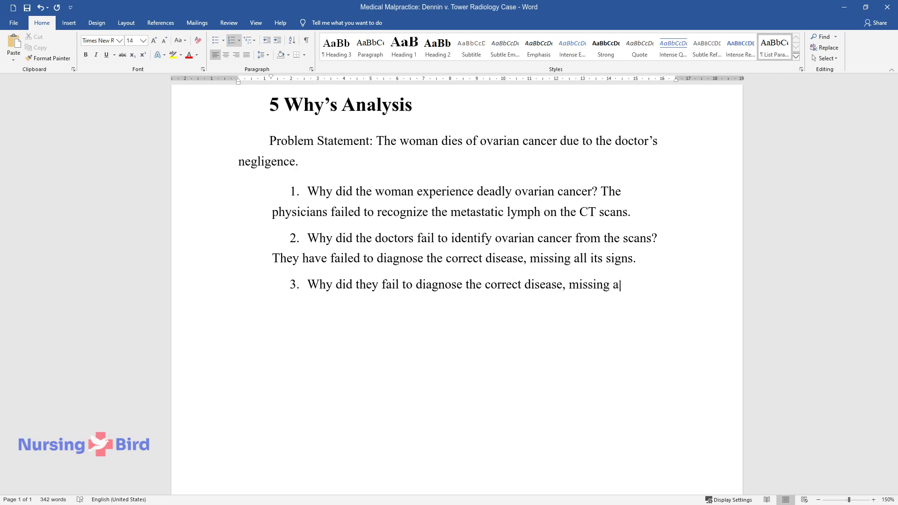
{"action": "type", "text": "ll its signs? They failed to correctly compare three CT scans, w"}
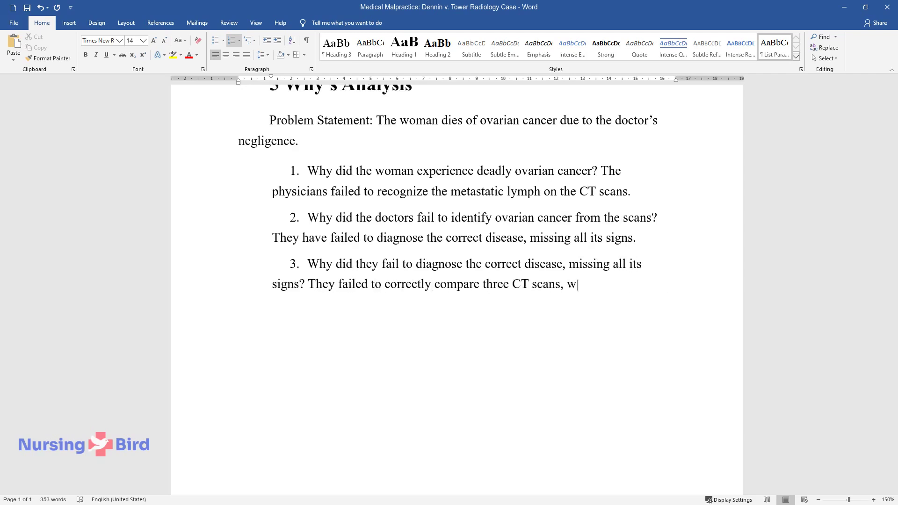
{"action": "type", "text": "here the lymph was clearly seen."}
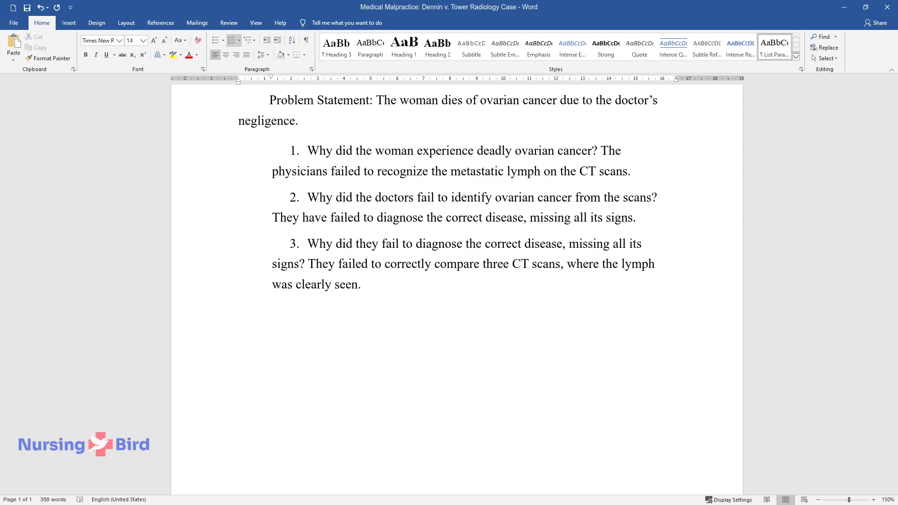
{"action": "key", "text": "Return"}
{"action": "type", "text": "Why did they fail to correctly compare three CT scans "}
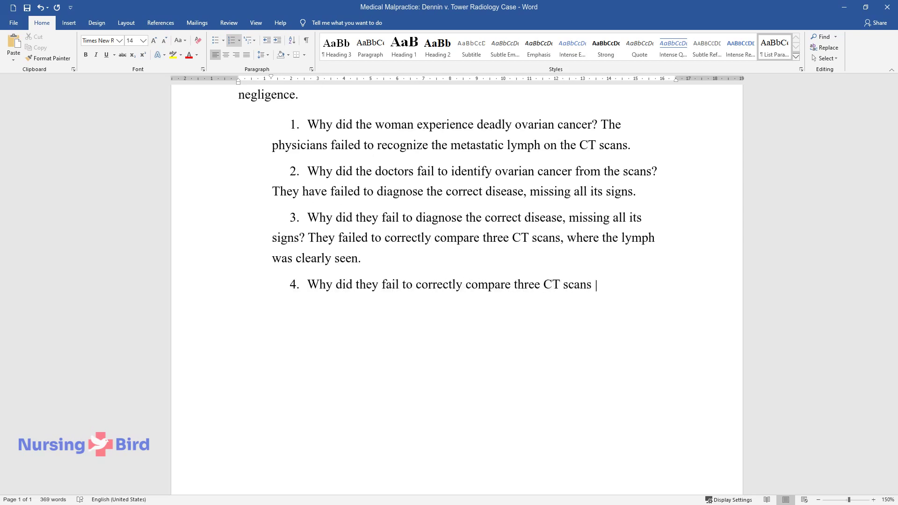
{"action": "type", "text": "between each other, where the lymph w"}
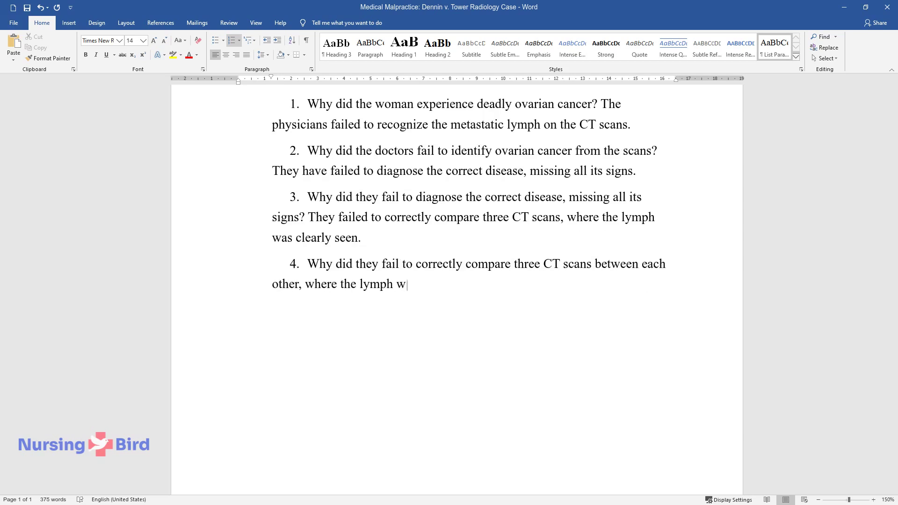
{"action": "type", "text": "as clearly seen? The doctors were no"}
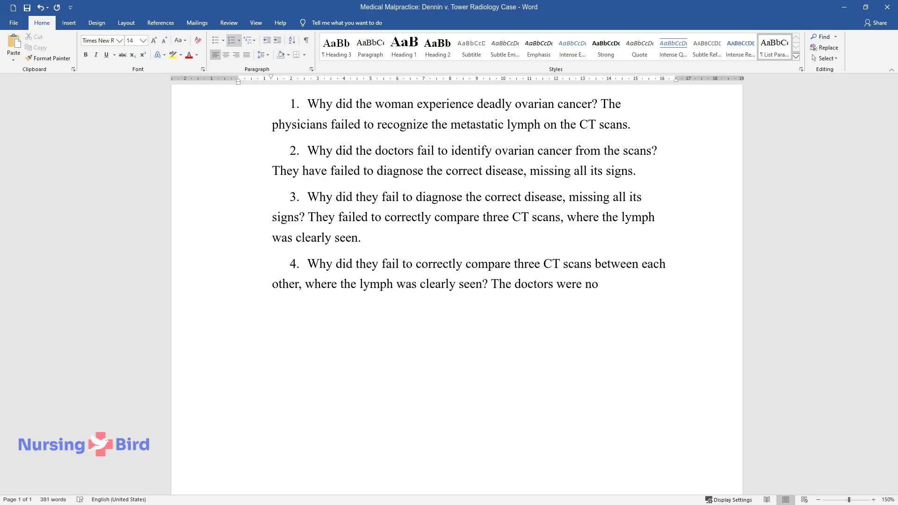
{"action": "type", "text": "t acquainted with the patient's medical his"}
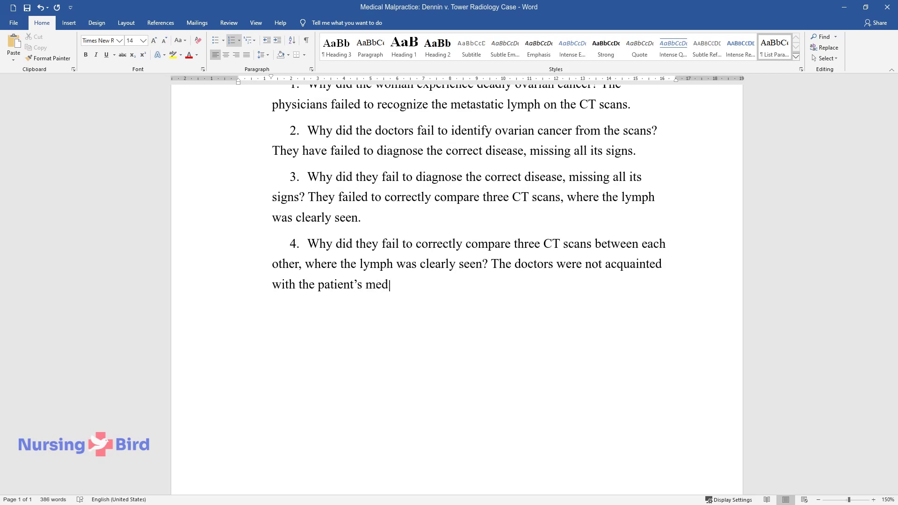
{"action": "type", "text": "tory."}
{"action": "key", "text": "Return"}
{"action": "type", "text": "Why"}
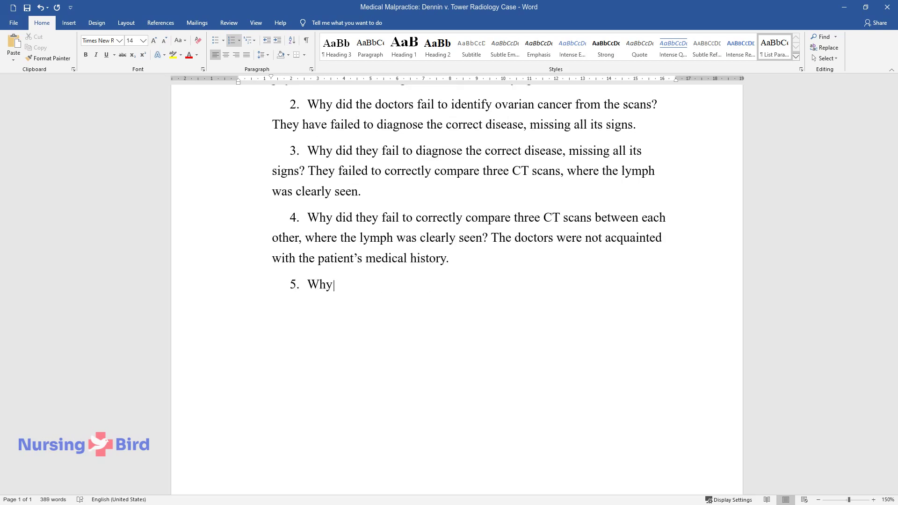
{"action": "type", "text": " were the doctors not acquainted wit"}
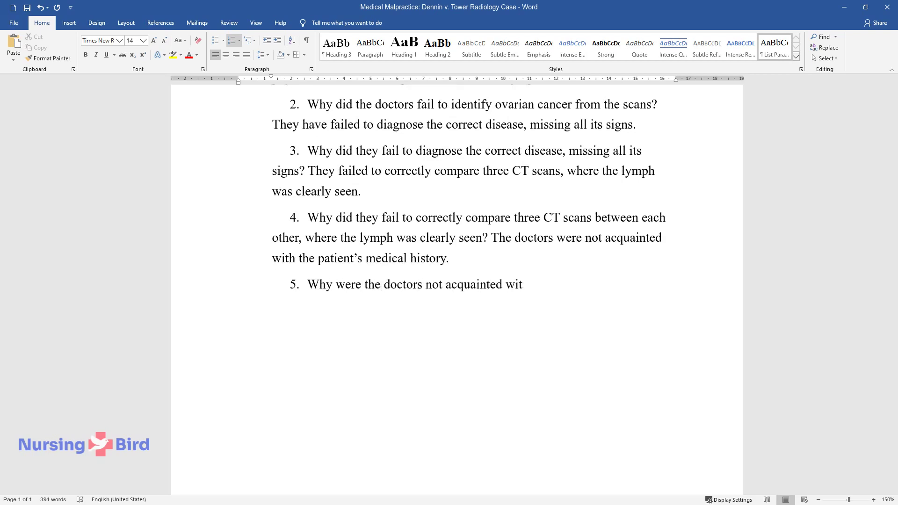
{"action": "type", "text": "h the patient's medical history? Due"}
{"action": "type", "text": " to their lack of competence"}
{"action": "type", "text": " and failure to no"}
{"action": "type", "text": "tice crucial details."}
Add the Heading 2 'Critical Thinking Evaluation: How a Prudent Technologist Should Have Handled the Case'
{"action": "key", "text": "Return"}
{"action": "key", "text": "ctrl+alt+2"}
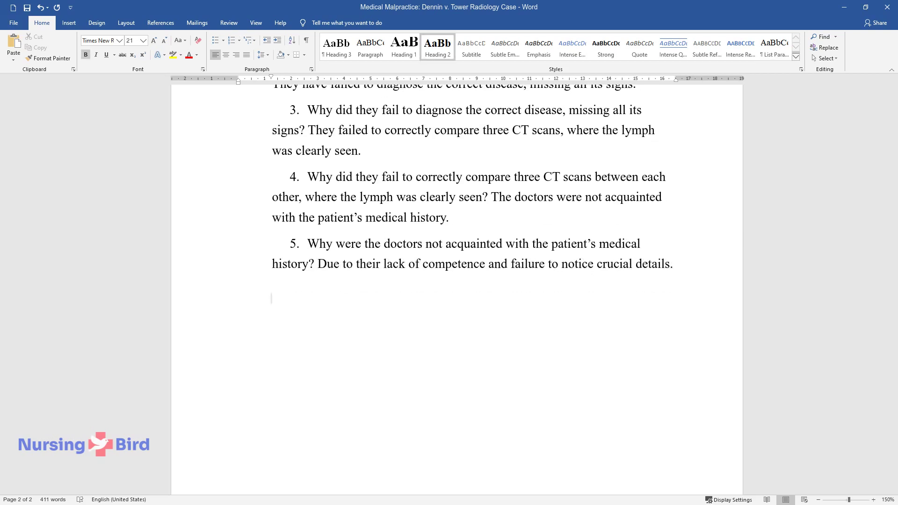
{"action": "type", "text": "Critical Thinking Ev"}
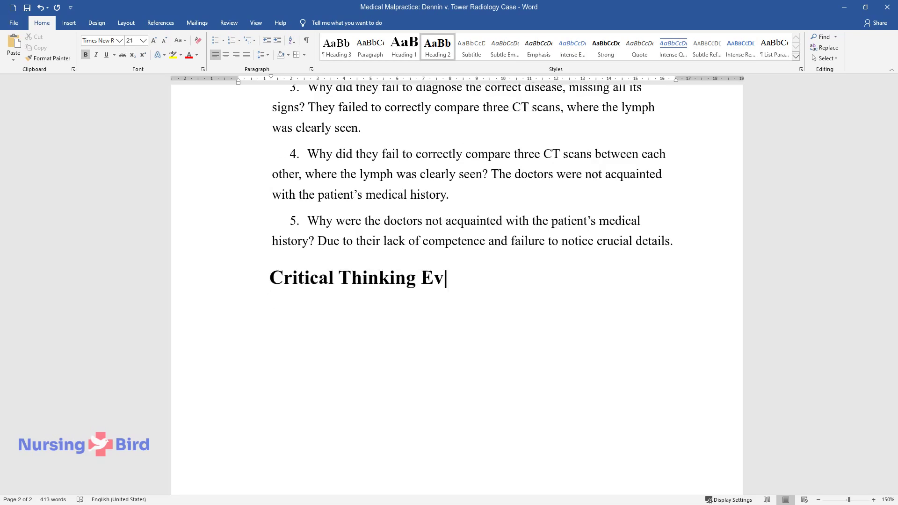
{"action": "type", "text": "aluation: How a Prudent Technol"}
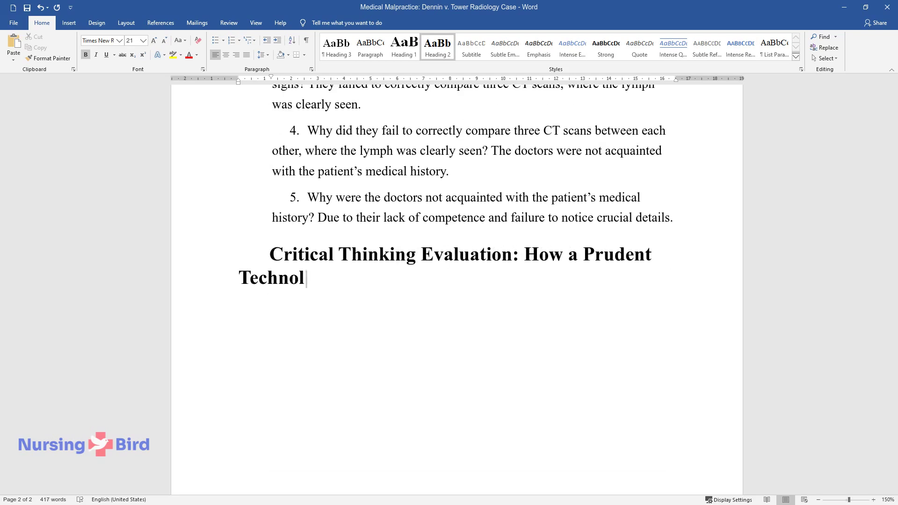
{"action": "type", "text": "ogist Should Have Handled the Case"}
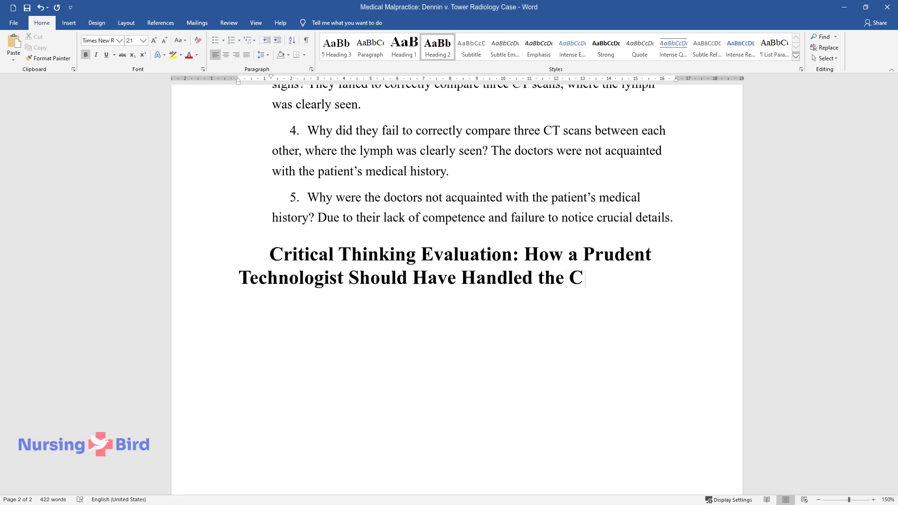
Write the paragraph on radiography as an assisting tool and the prudent technologist's checks
{"action": "key", "text": "Return"}
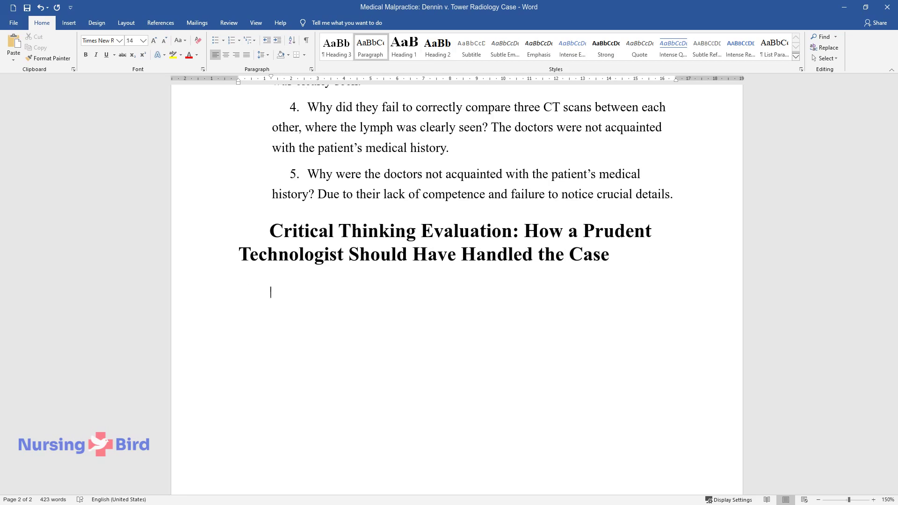
{"action": "type", "text": "Radiography is an assisting tool for "}
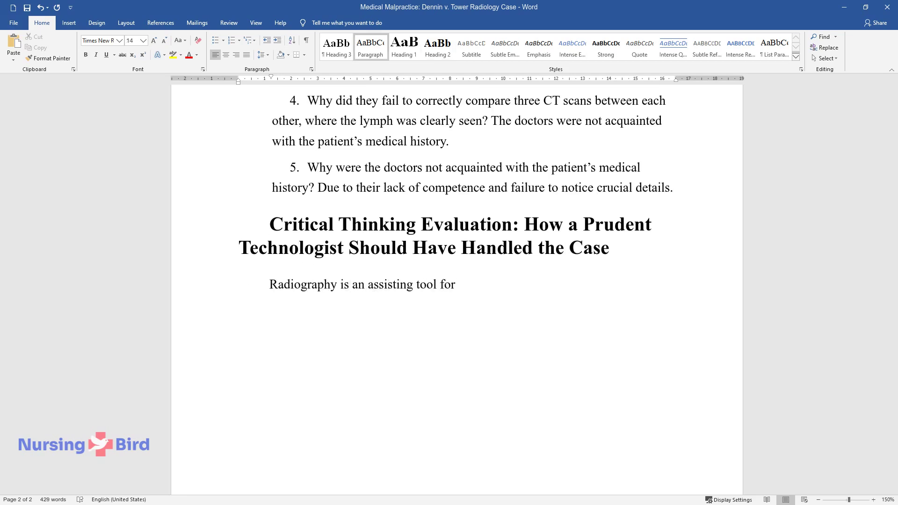
{"action": "type", "text": "quality treatment and is quite a comp"}
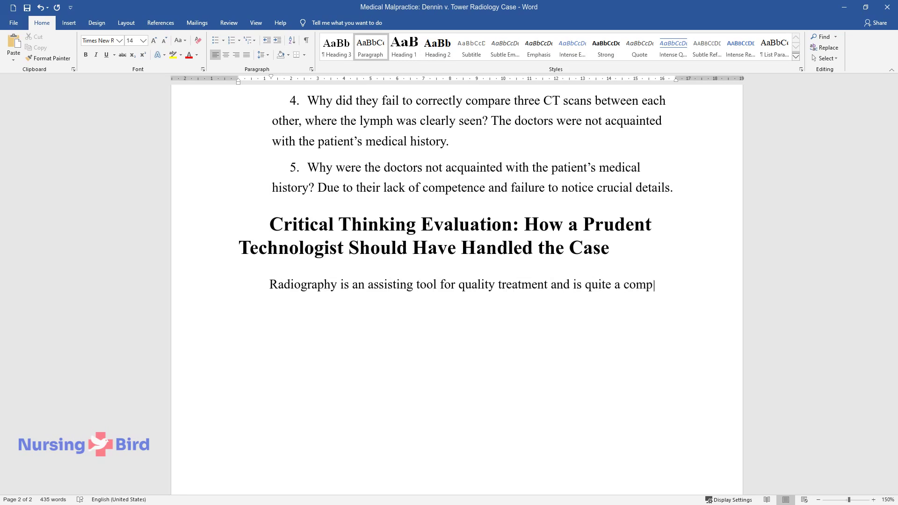
{"action": "type", "text": "licated procedure that requires not o"}
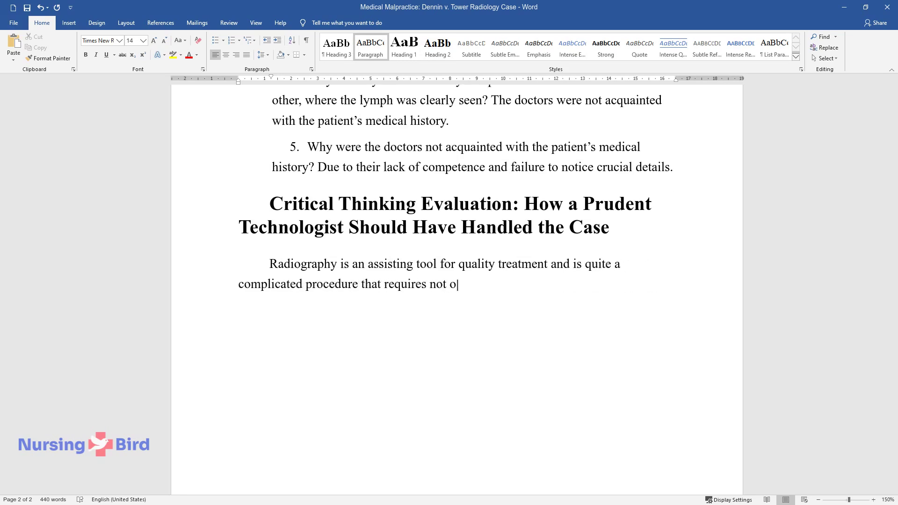
{"action": "type", "text": "nly medical competence but also a pro"}
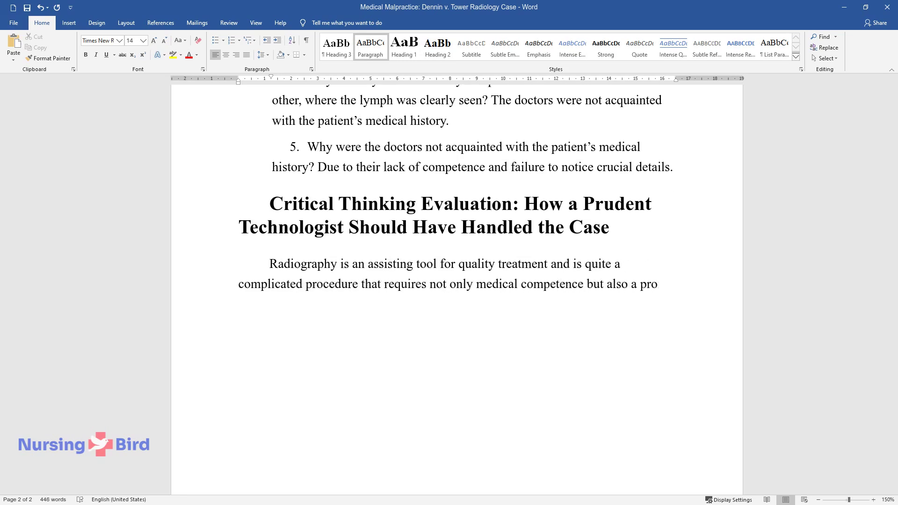
{"action": "type", "text": "found knowledge of the X-ray machine's operating peculiarities. It was prim"}
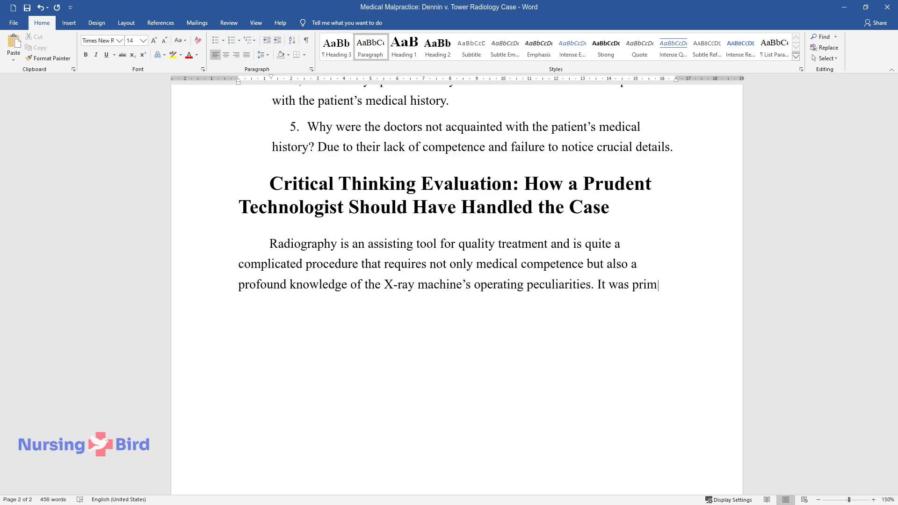
{"action": "type", "text": "arily the radiographer's duty to make sure that the ima"}
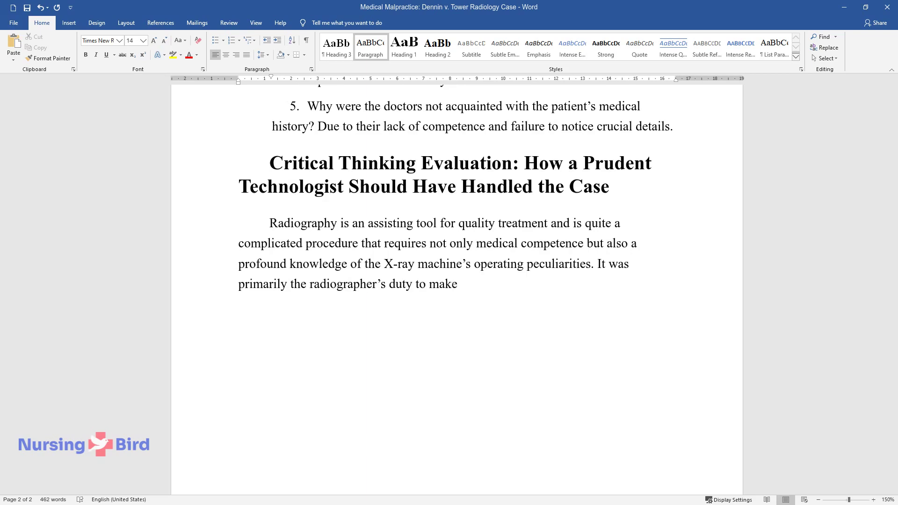
{"action": "type", "text": "ess was se"}
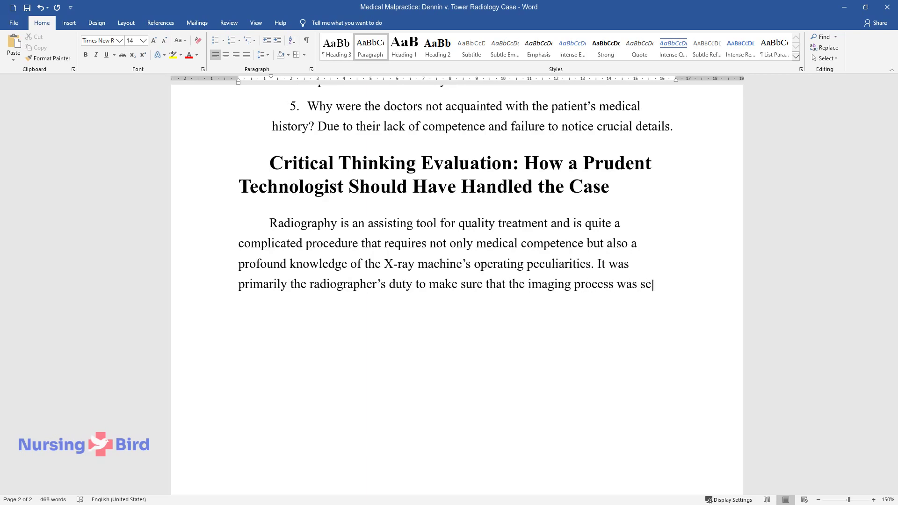
{"action": "type", "text": "t according to the issue described by"}
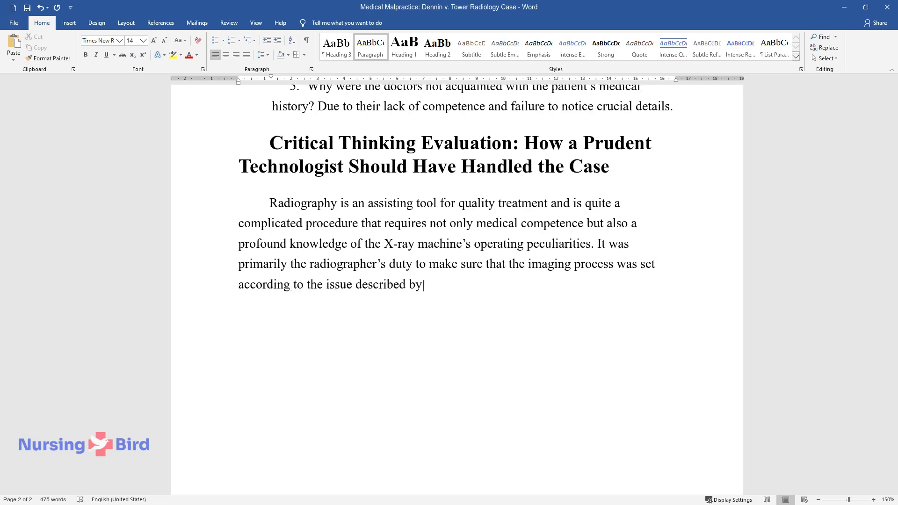
{"action": "type", "text": " the patient. Hence, in order to handle the following case, a prudent technologist would have checked"}
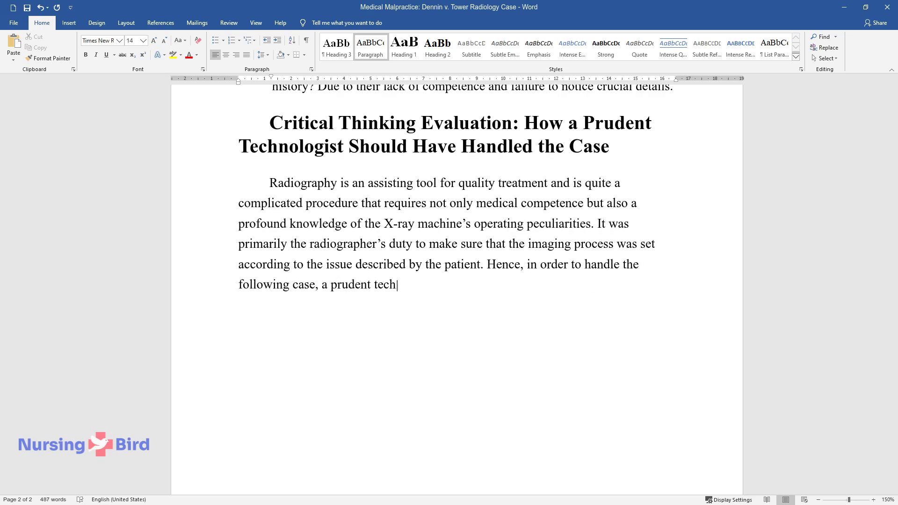
{"action": "type", "text": " the very equipment on the subject of technical"}
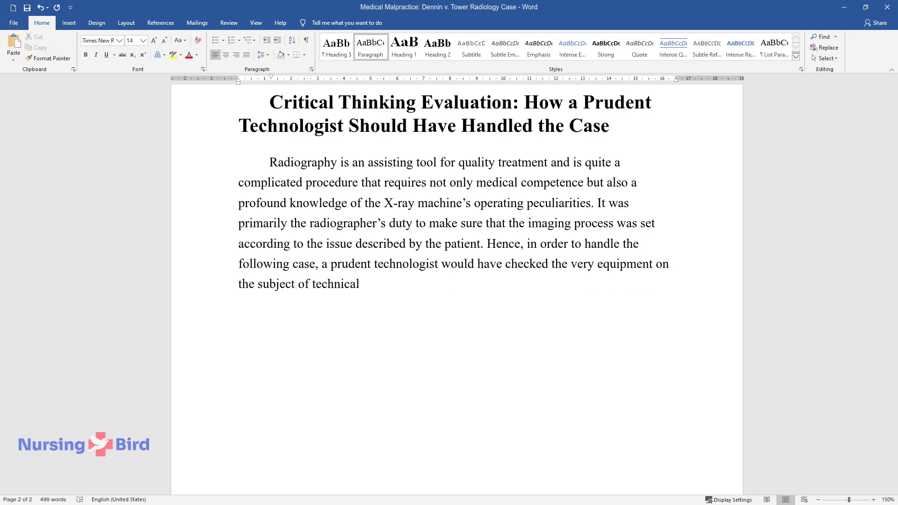
{"action": "type", "text": " malfunction to make sure the machine was safe for the patient and capable of expos"}
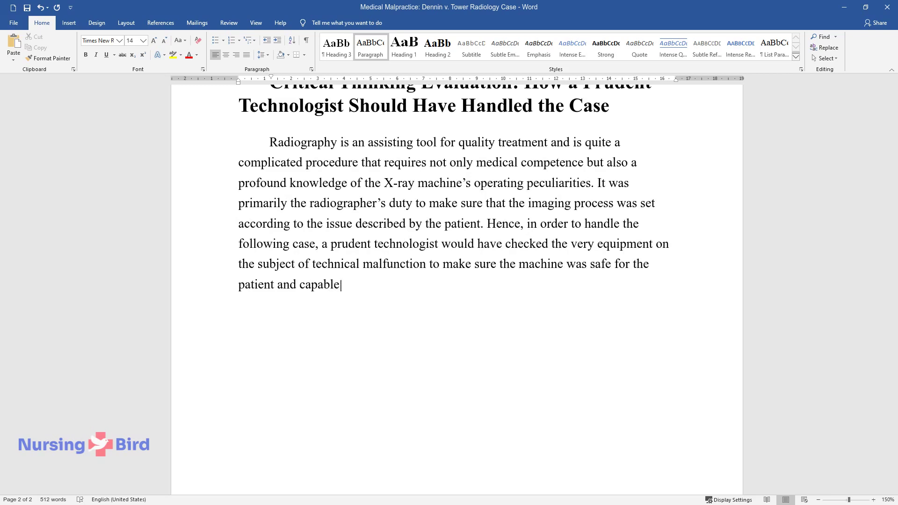
{"action": "type", "text": "ing relevant examination. Th"}
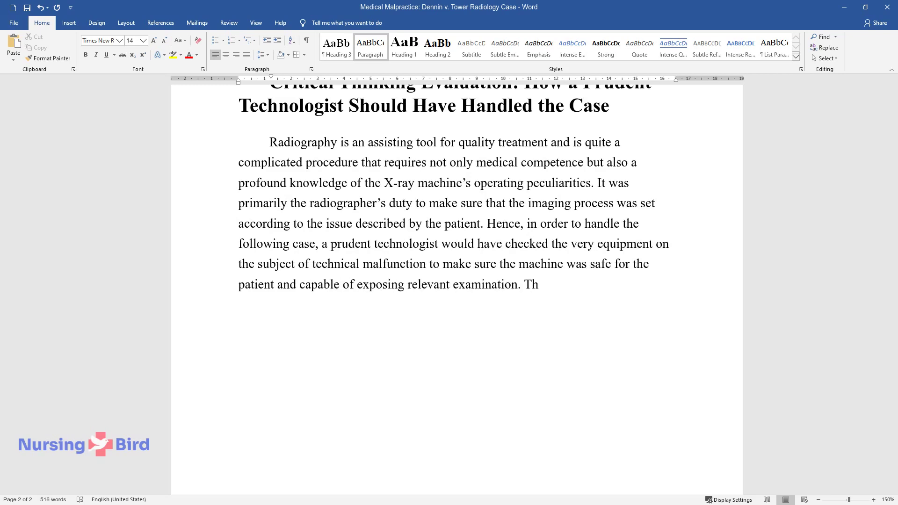
{"action": "type", "text": "en, the radiographer would interview"}
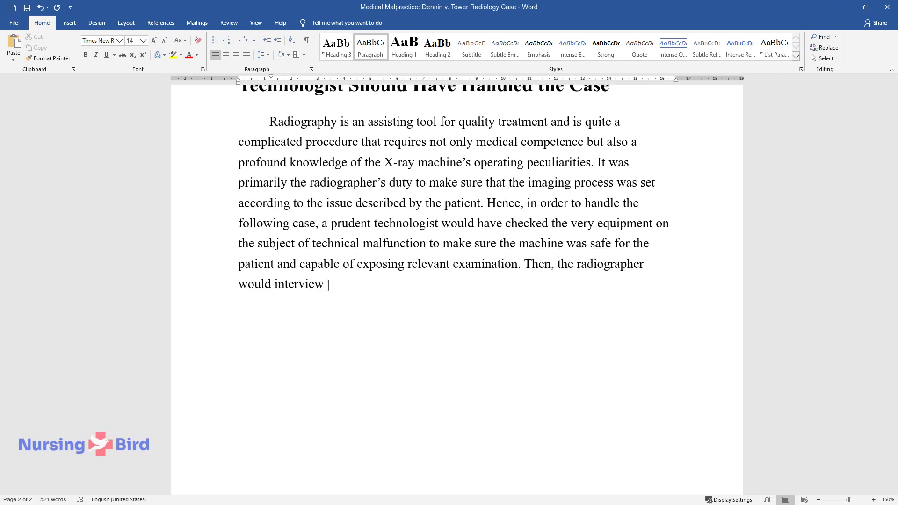
{"action": "type", "text": " the patient on the subject of her com"}
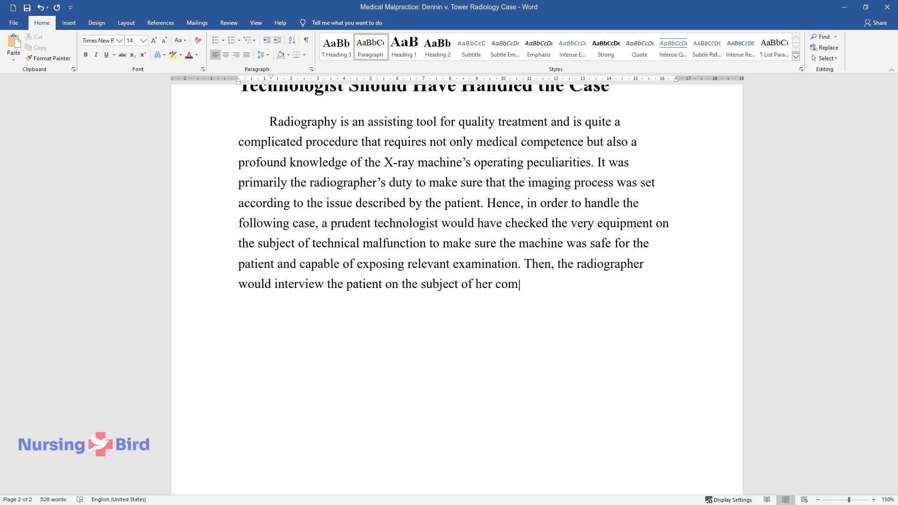
{"action": "type", "text": "plaints and expectations from the treatment process. Along with "}
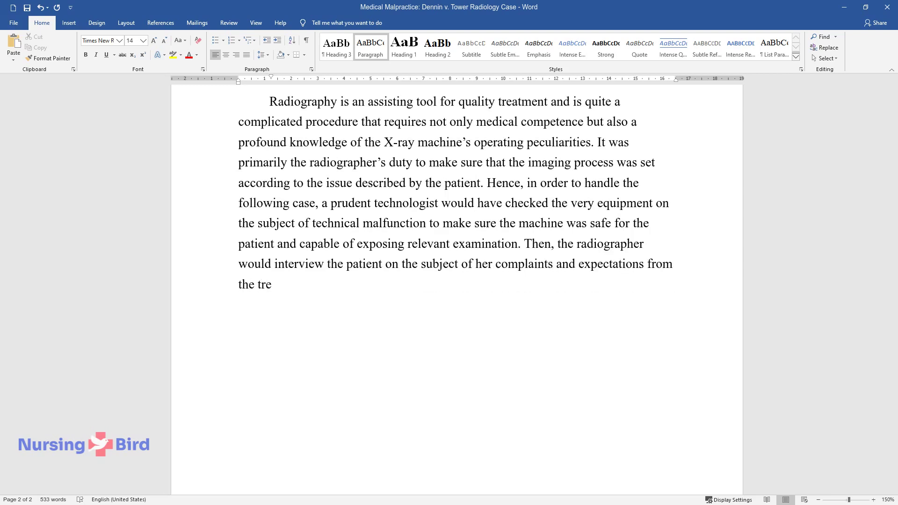
{"action": "type", "text": "direct com"}
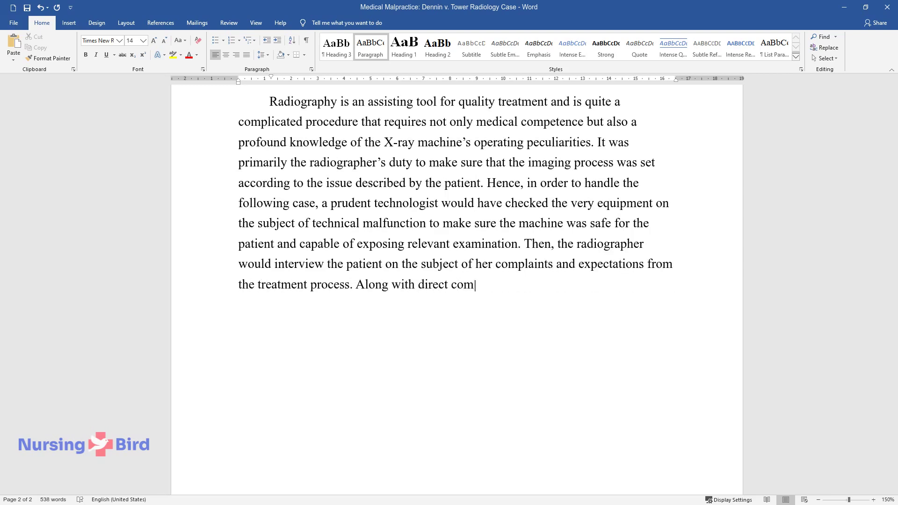
{"action": "type", "text": "munication, the medical history of th"}
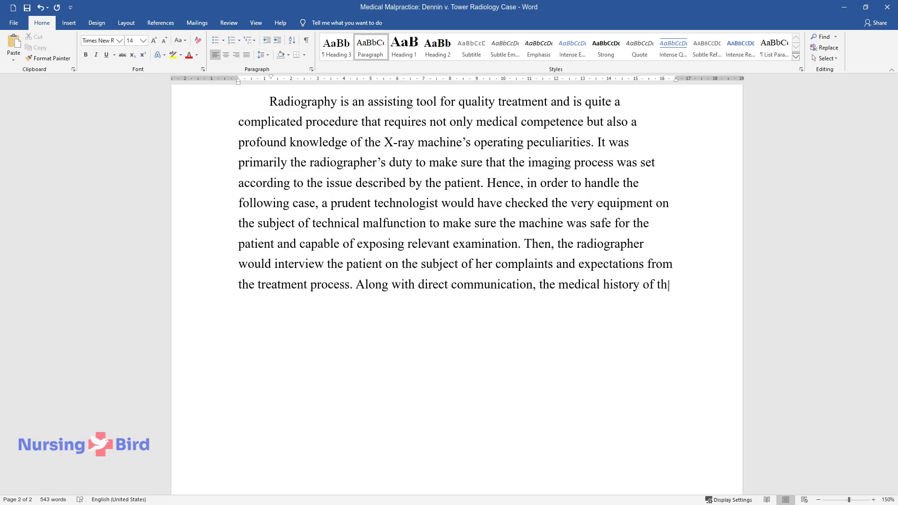
{"action": "type", "text": "e patient should have been studied met"}
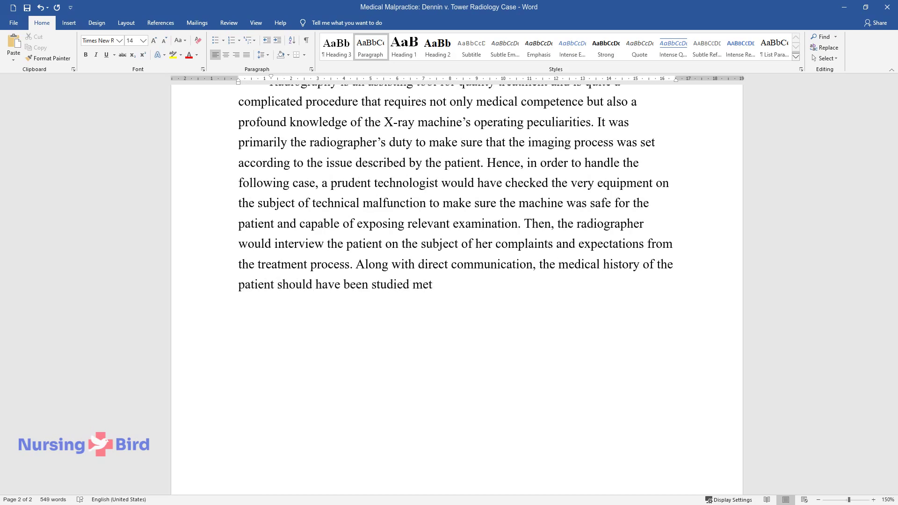
{"action": "type", "text": "iculously to correlate present sympto"}
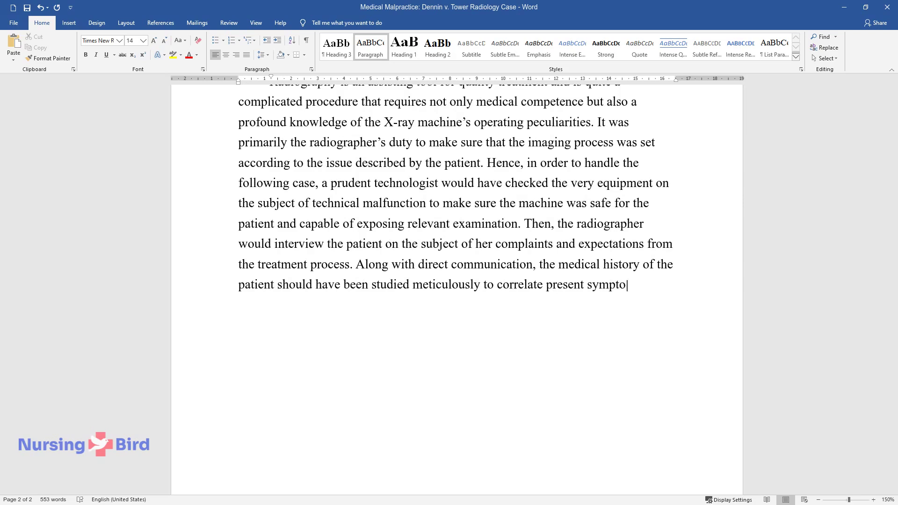
{"action": "type", "text": "ms with possible diagnoses."}
Add 'Description of Ethical Standards, Law, and Data' and a paragraph on U.S. medical negligence laws
{"action": "key", "text": "Return"}
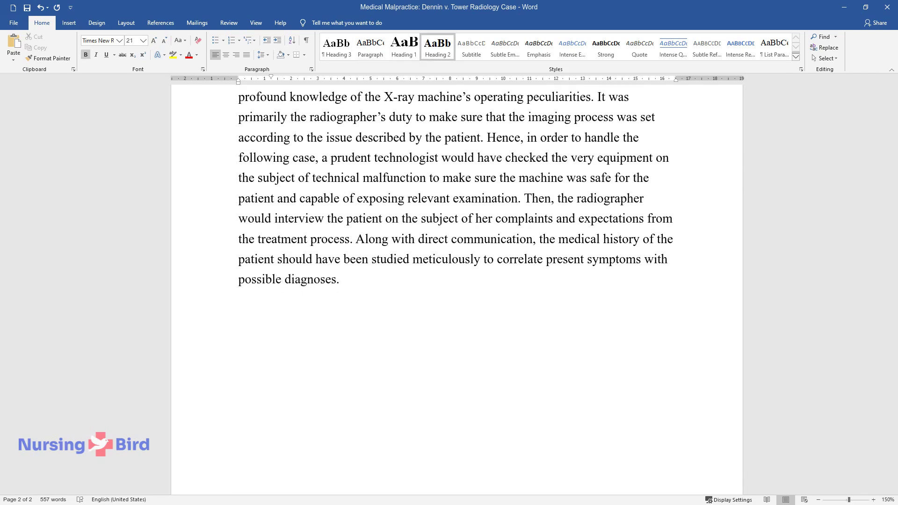
{"action": "type", "text": "Description of Eth"}
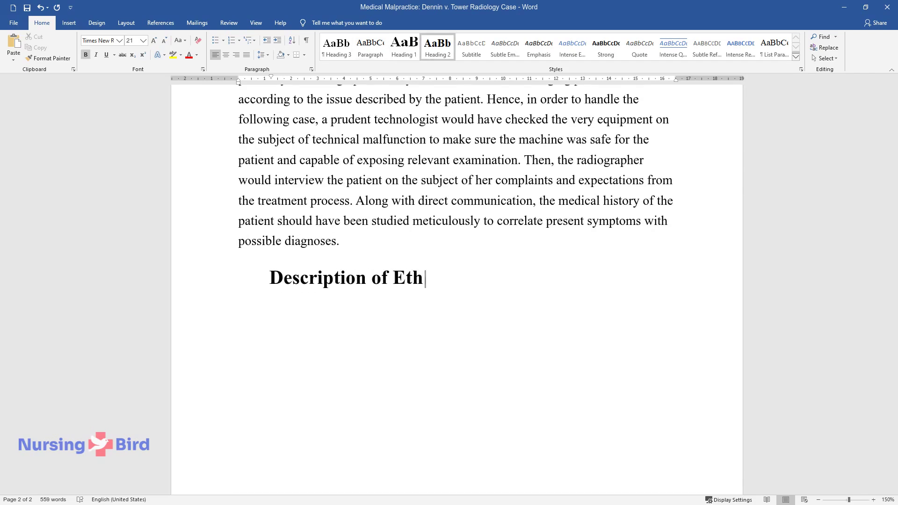
{"action": "type", "text": "ical Standards, Law, and Data"}
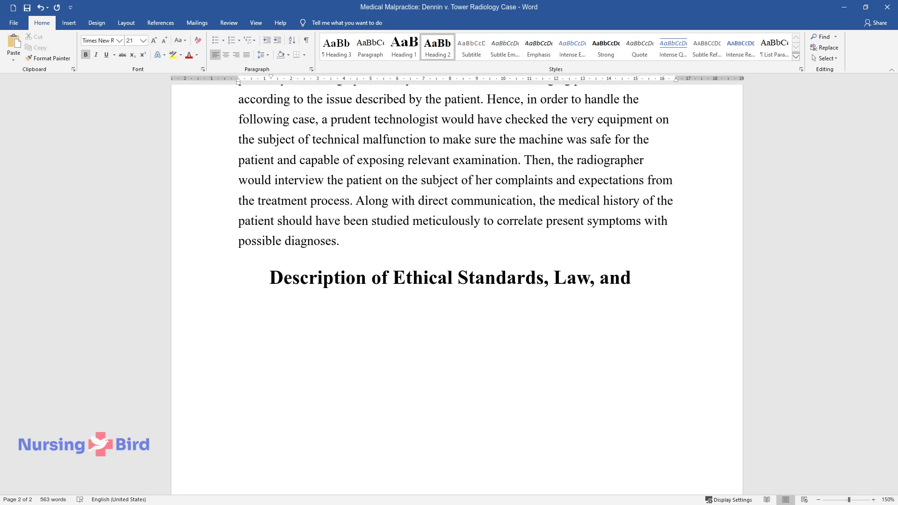
{"action": "key", "text": "Return"}
{"action": "type", "text": "The U.S"}
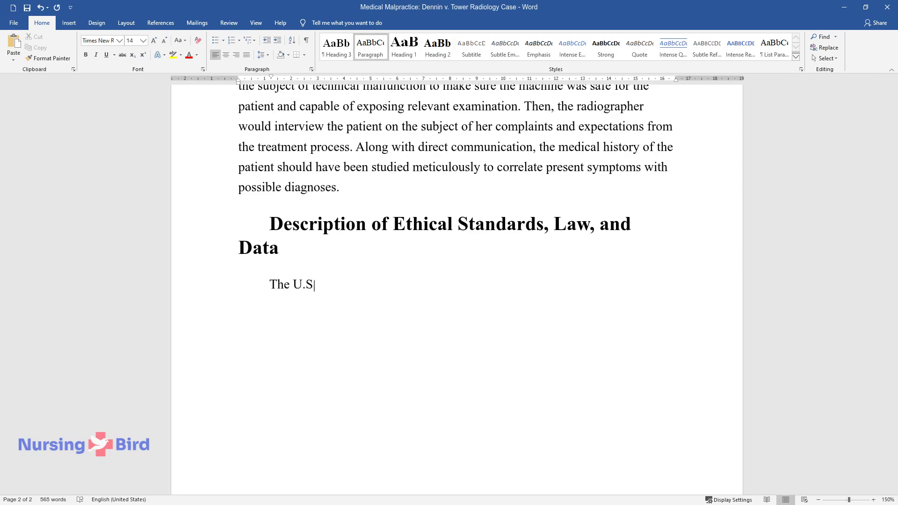
{"action": "type", "text": ". legislative system provides several laws referring to medical negligen"}
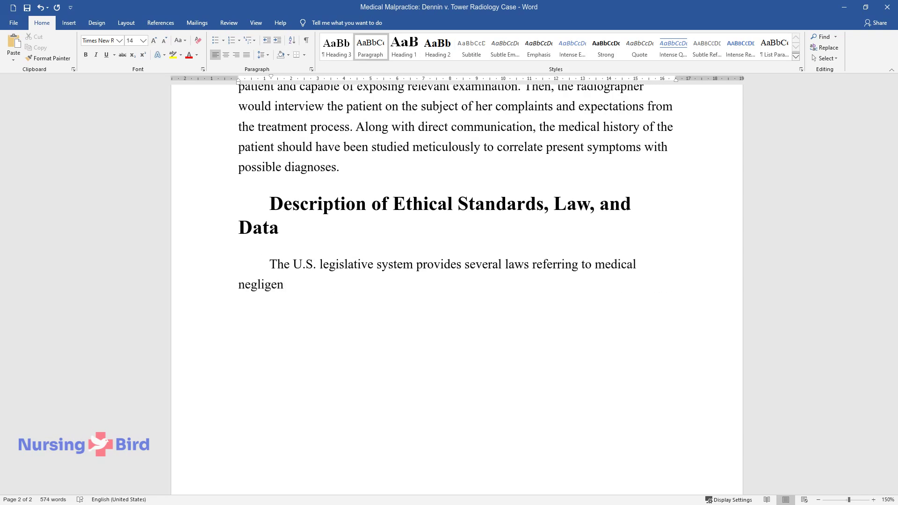
{"action": "type", "text": "ce. The court has pled the doctor gu"}
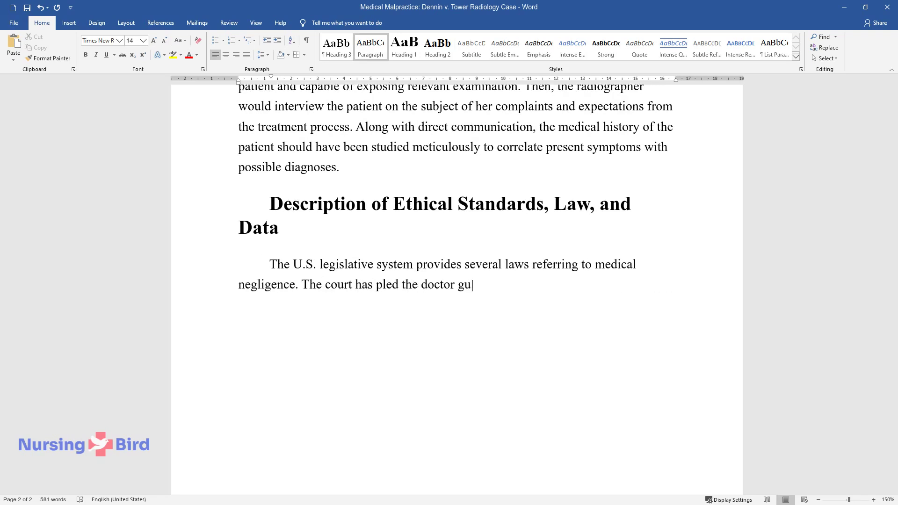
{"action": "type", "text": "ilty on the following counts: menta"}
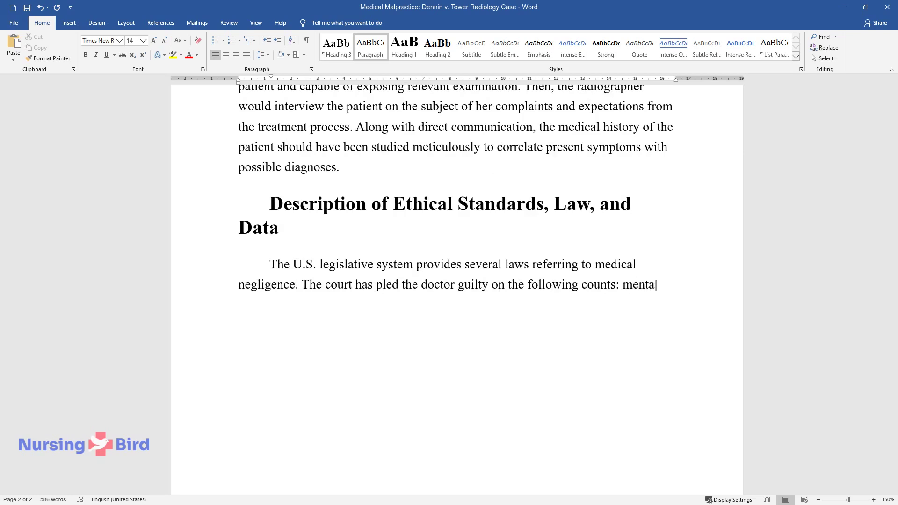
{"action": "type", "text": "l anguish and loss of consortium (on"}
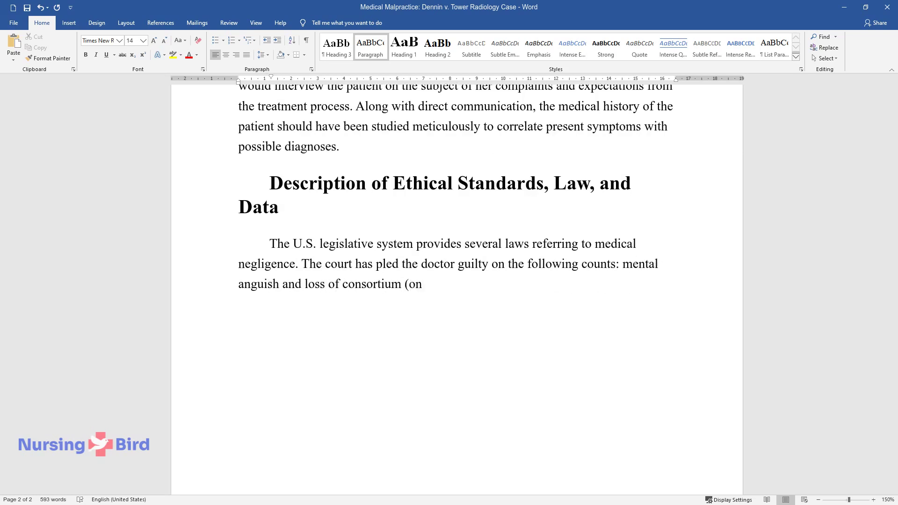
{"action": "type", "text": " behalf of the decedent's husband and daughter), aggr"}
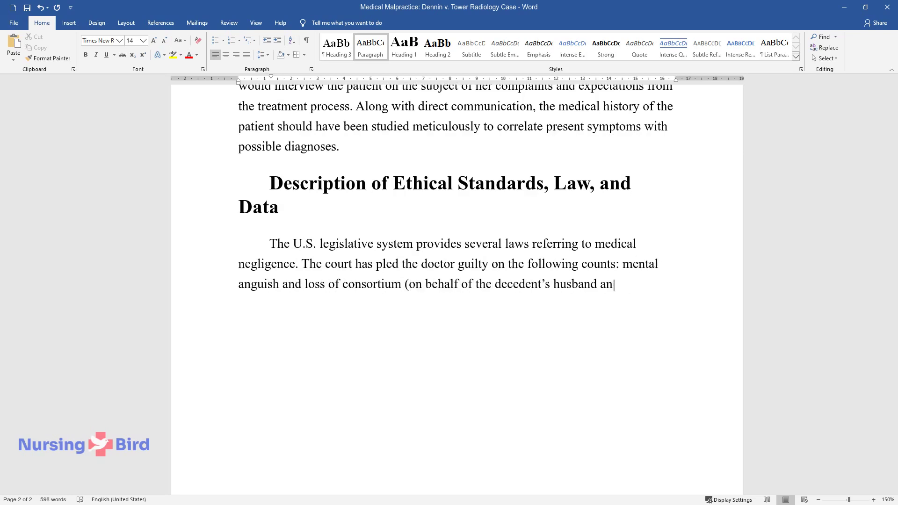
{"action": "type", "text": "avation of a preex"}
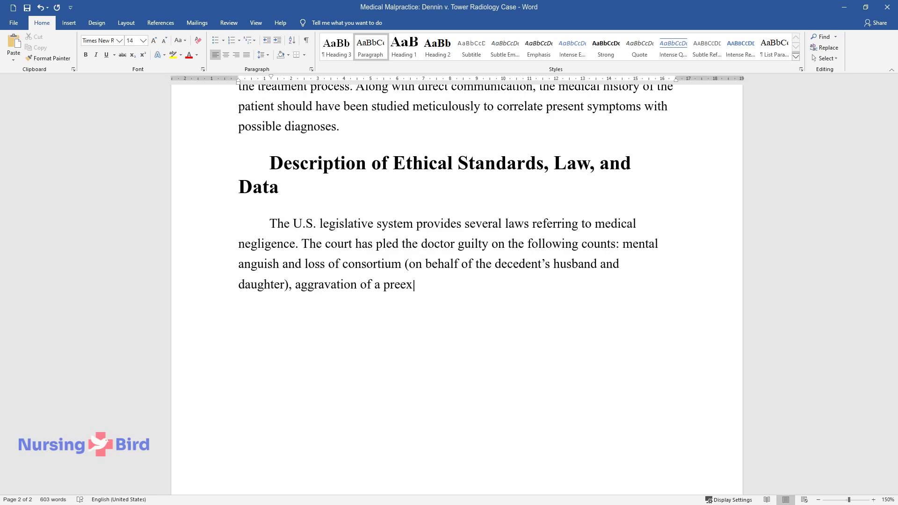
{"action": "type", "text": "isting condition to the decedent's body, and pain suffering un"}
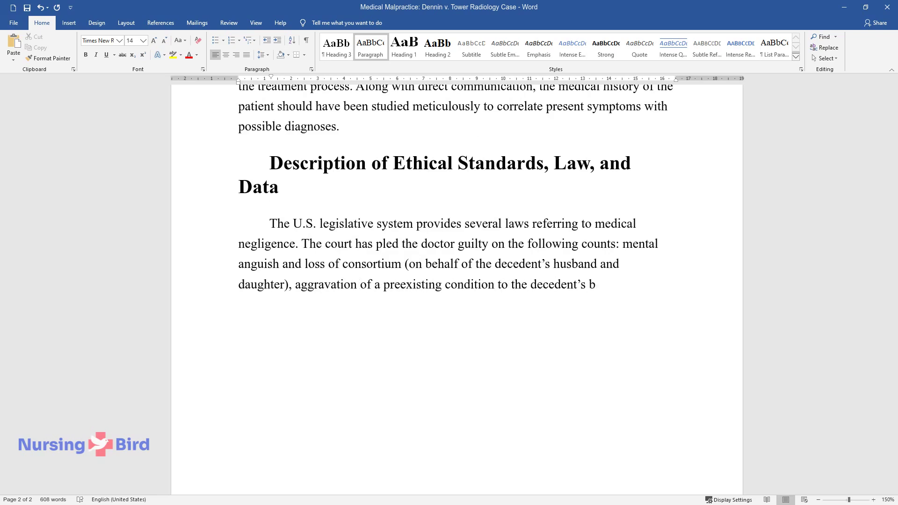
{"action": "type", "text": "til the time of her death. The lawsuit was rul"}
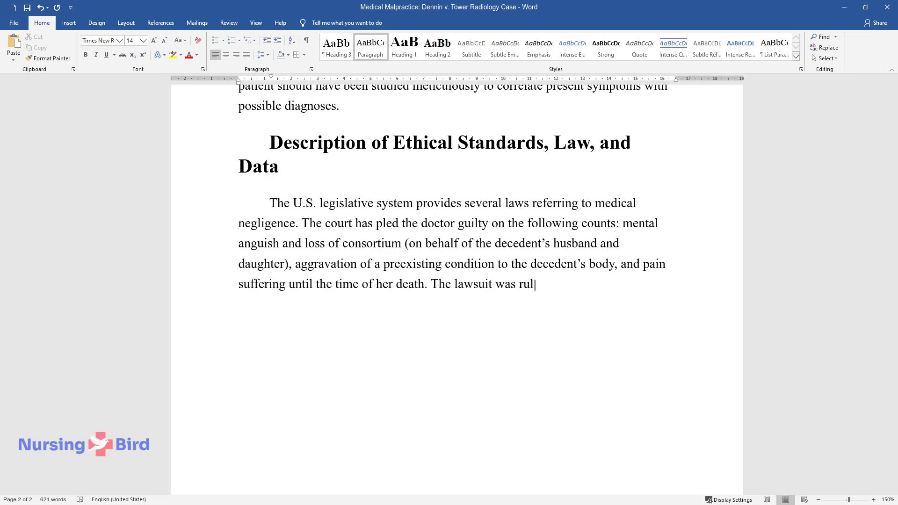
{"action": "type", "text": "ed in favor of the deceased patient."}
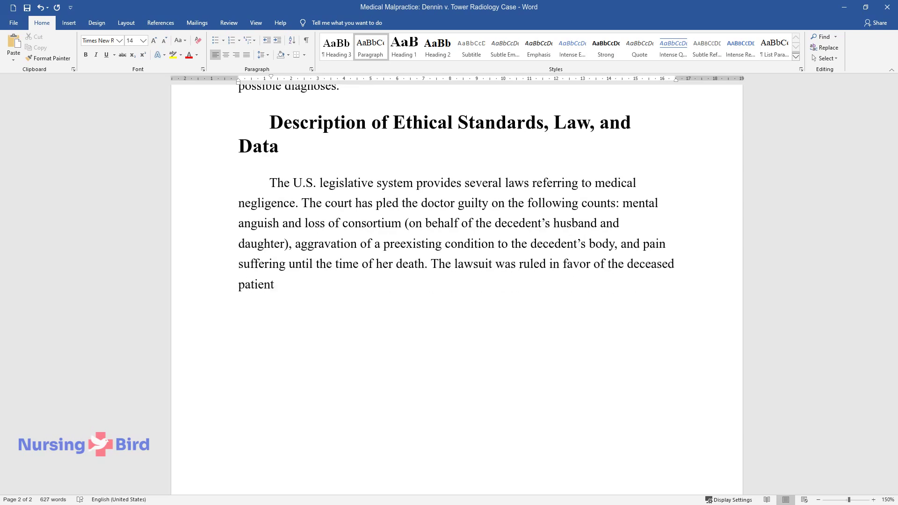
{"action": "key", "text": "ctrl+Return"}
Add 'Personal Thoughts Regarding This Case Study' and begin the paragraph on the missed metastatic cancer
{"action": "type", "text": "Personal Though"}
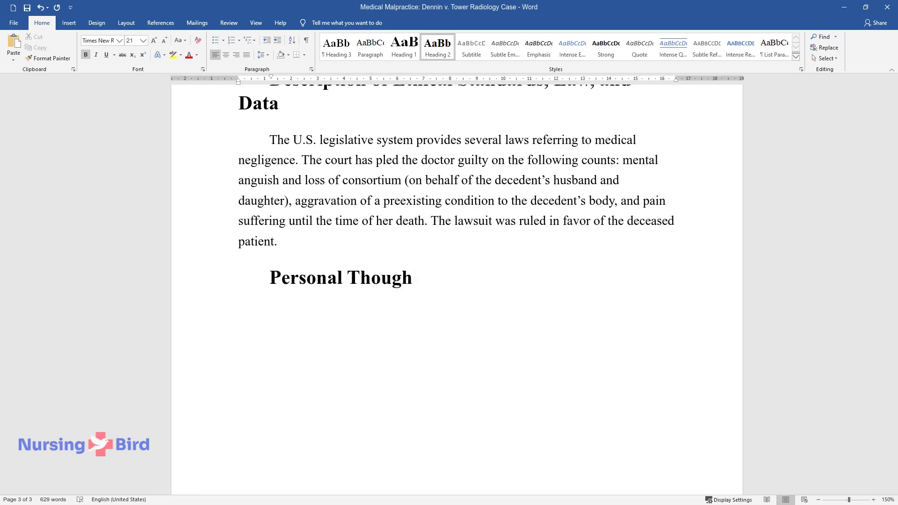
{"action": "type", "text": "ts Regarding This Case Study"}
{"action": "key", "text": "Return"}
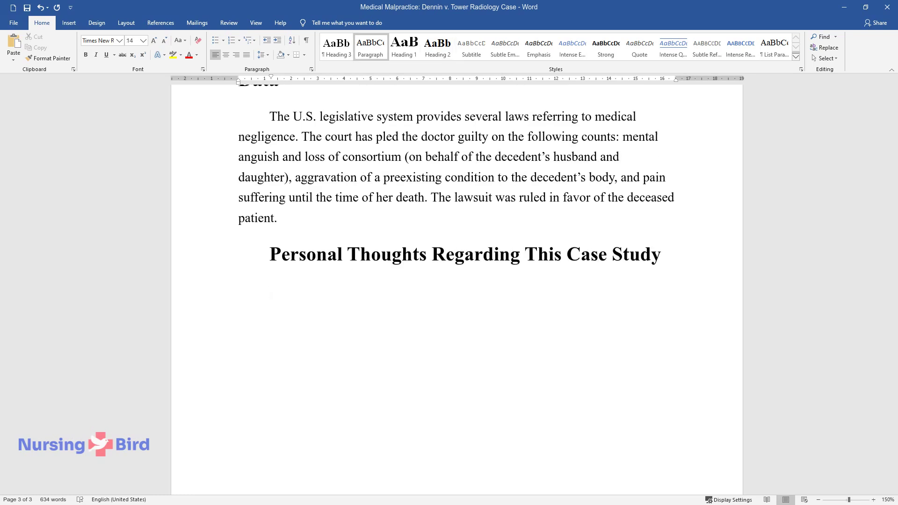
{"action": "type", "text": "The case of a doctor's failure to identify a clear"}
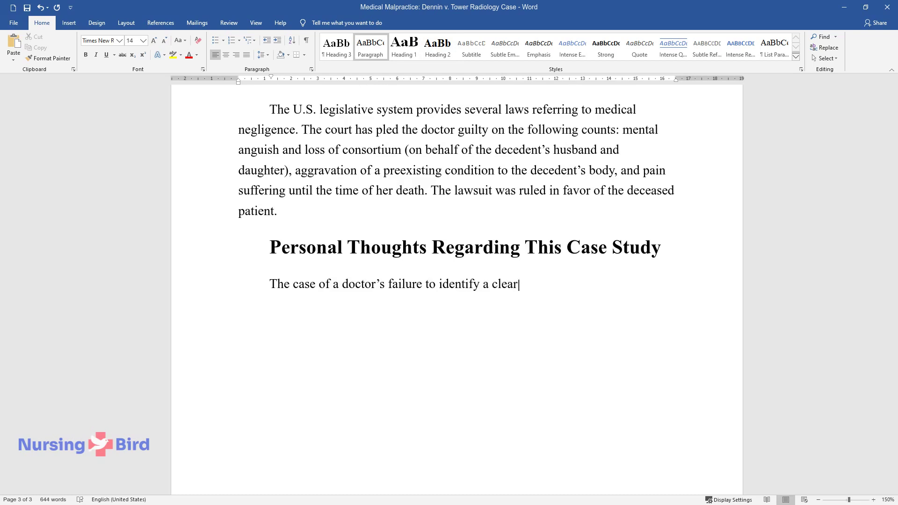
{"action": "type", "text": " metastatic ovary cancer is a form of gross misconduct at the cost of t"}
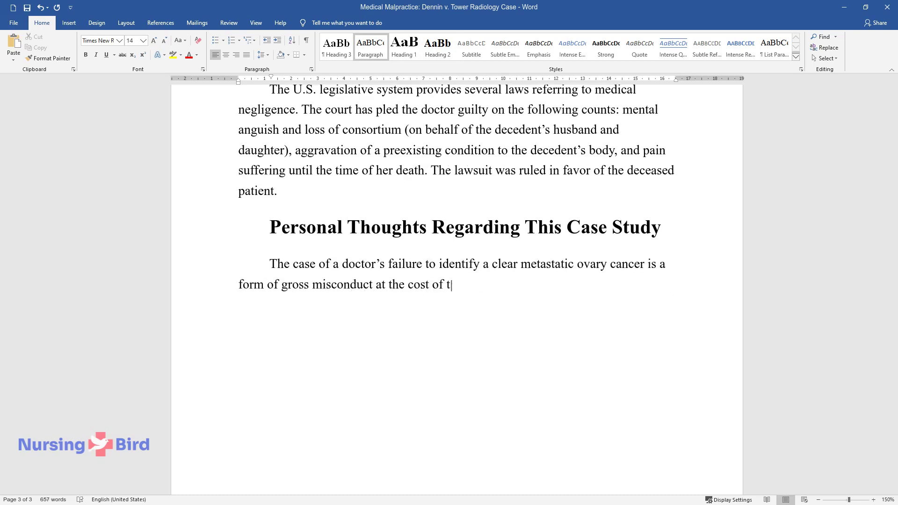
{"action": "type", "text": "he woman's life. A doctor who cannot proceed to get f"}
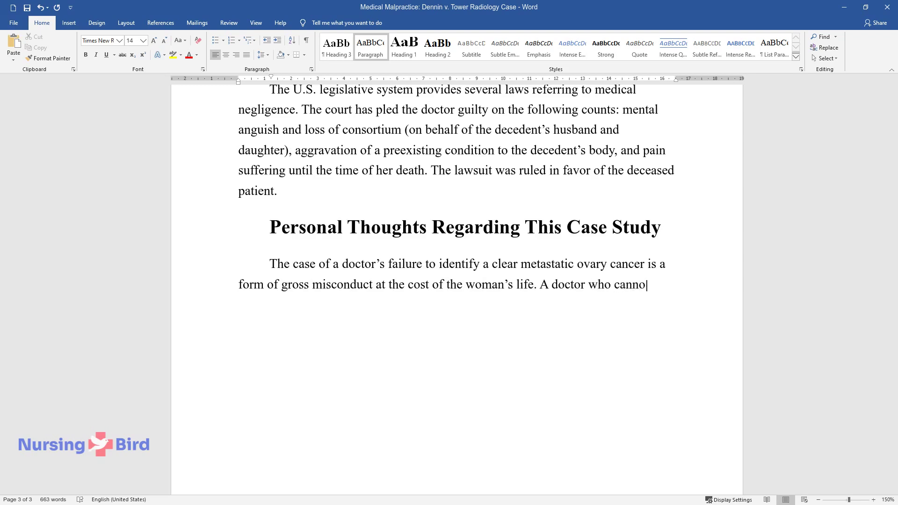
{"action": "type", "text": "amiliar with the"}
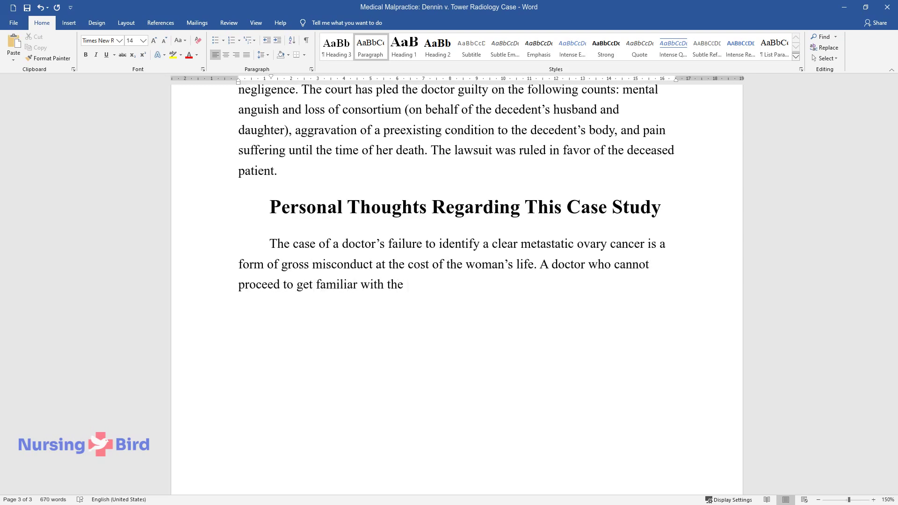
{"action": "type", "text": " patient's medical"}
{"action": "type", "text": " history should not be allowed to pr"}
{"action": "type", "text": "actice, as it is evident how such a process "}
{"action": "type", "text": "of negli"}
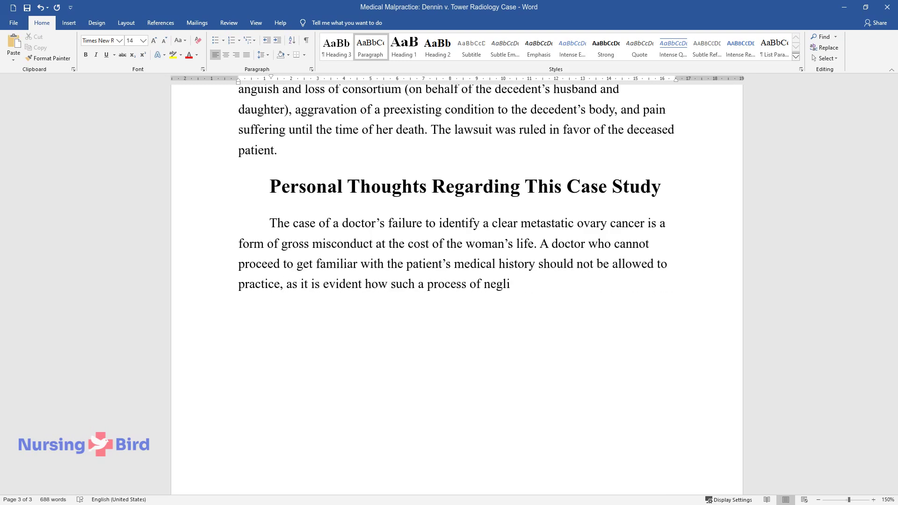
{"action": "type", "text": "gence can reflect on the course of the disea"}
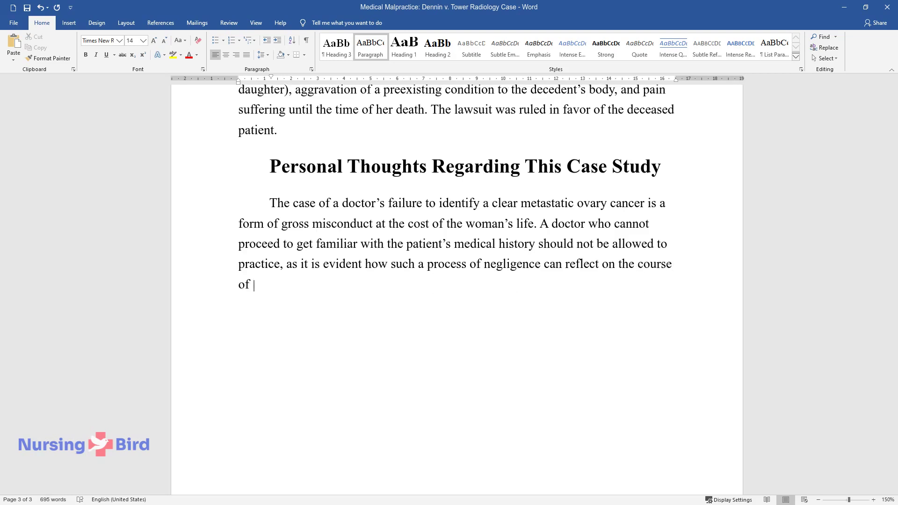
{"action": "type", "text": "se. If metastatic cancer had been identified earlier the woma"}
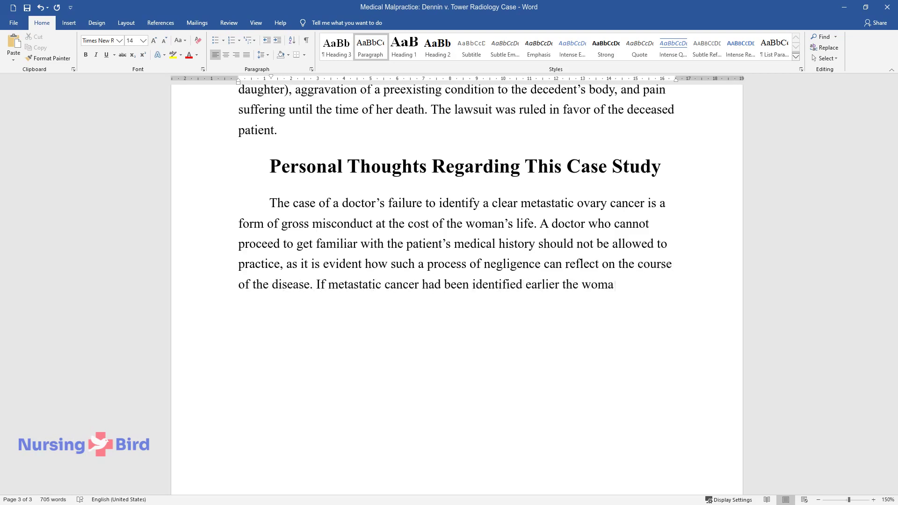
{"action": "type", "text": "n may have lived much longer. I think that r"}
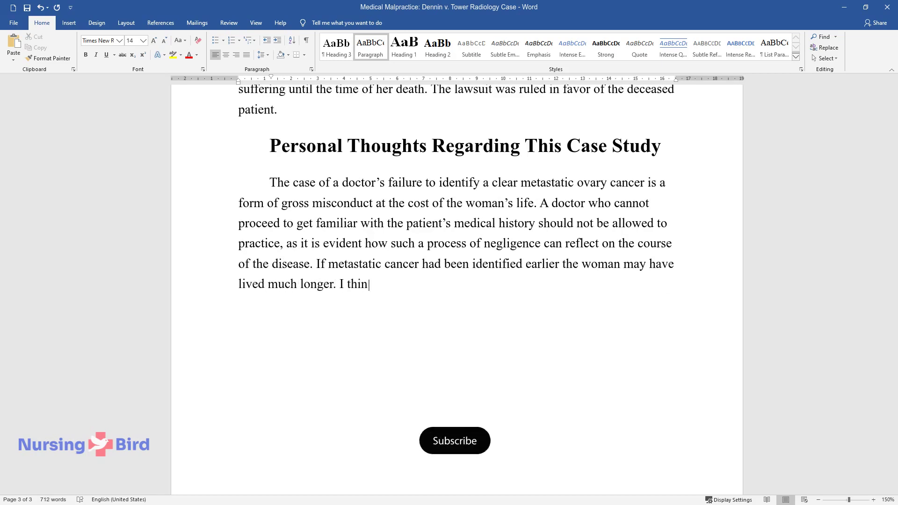
{"action": "type", "text": "adiologists must follow al"}
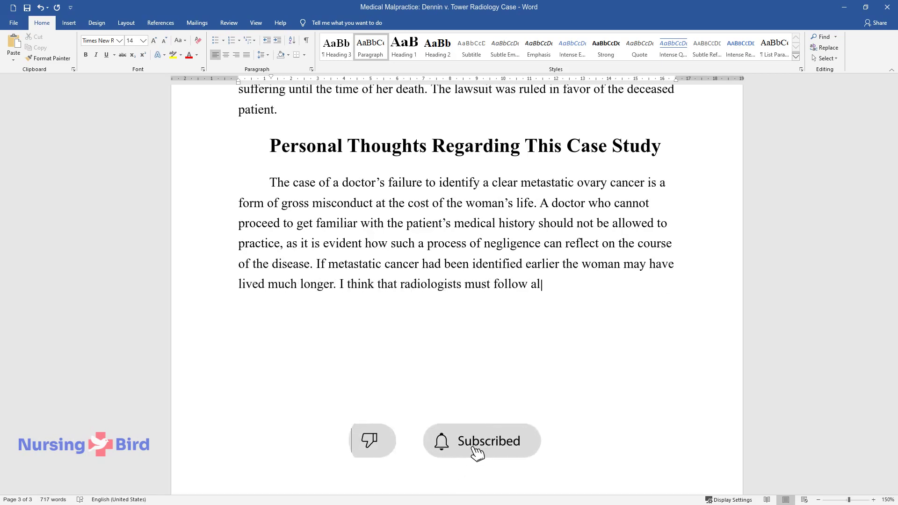
{"action": "type", "text": "l the preparative procedures before concludi"}
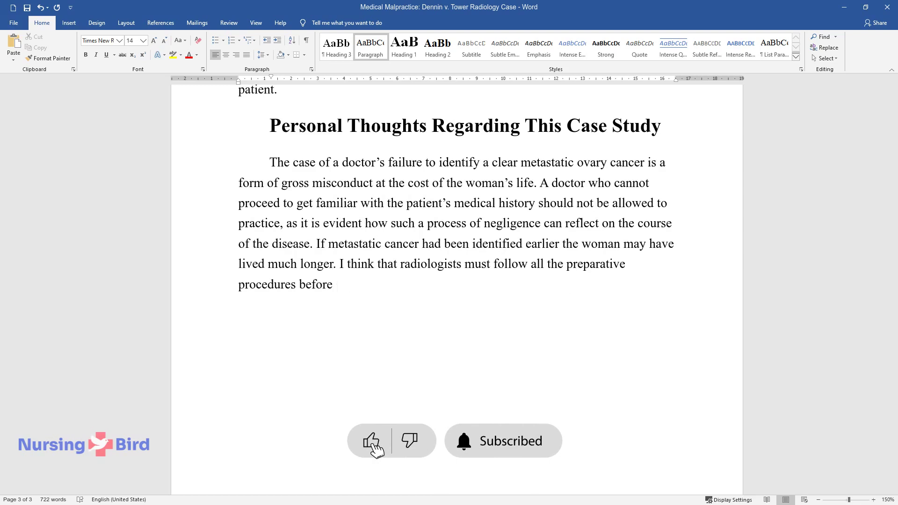
{"action": "type", "text": "ng the diagnosis, as it may signifi"}
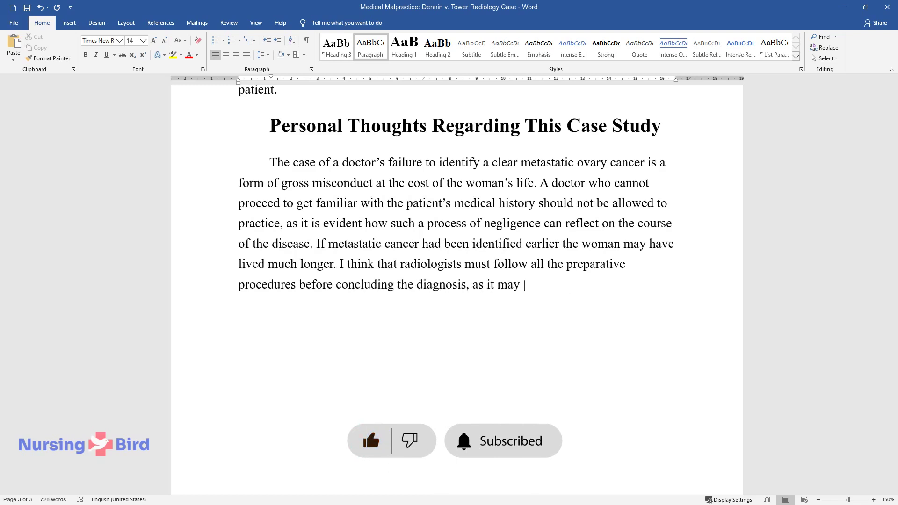